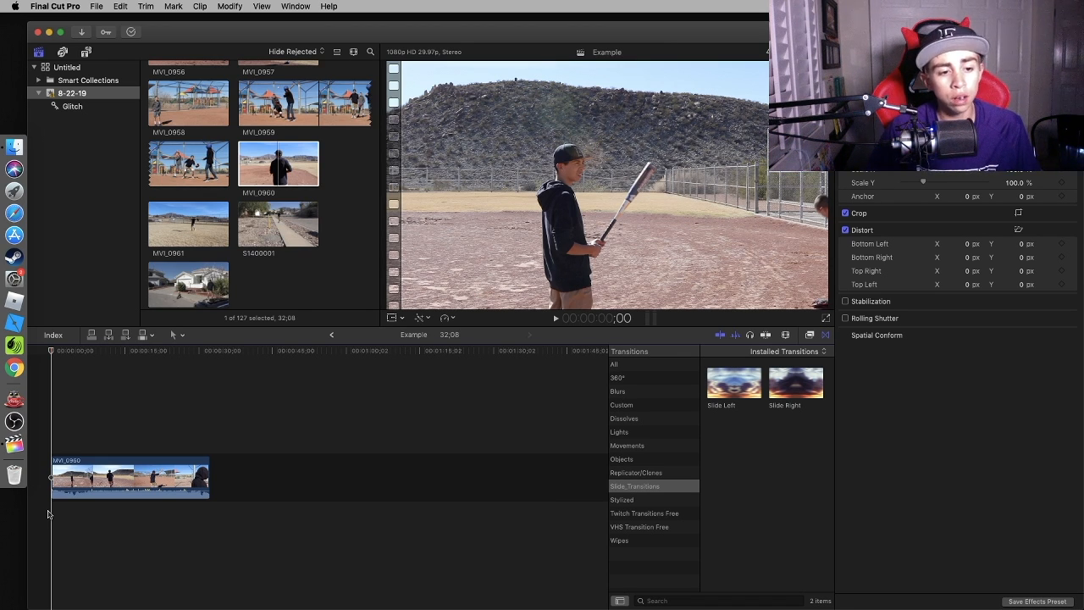
Play the MVI_0960 clip from its start and park the playhead at 7;27, where the batter stands ready.
{"action": "key", "text": "space"}
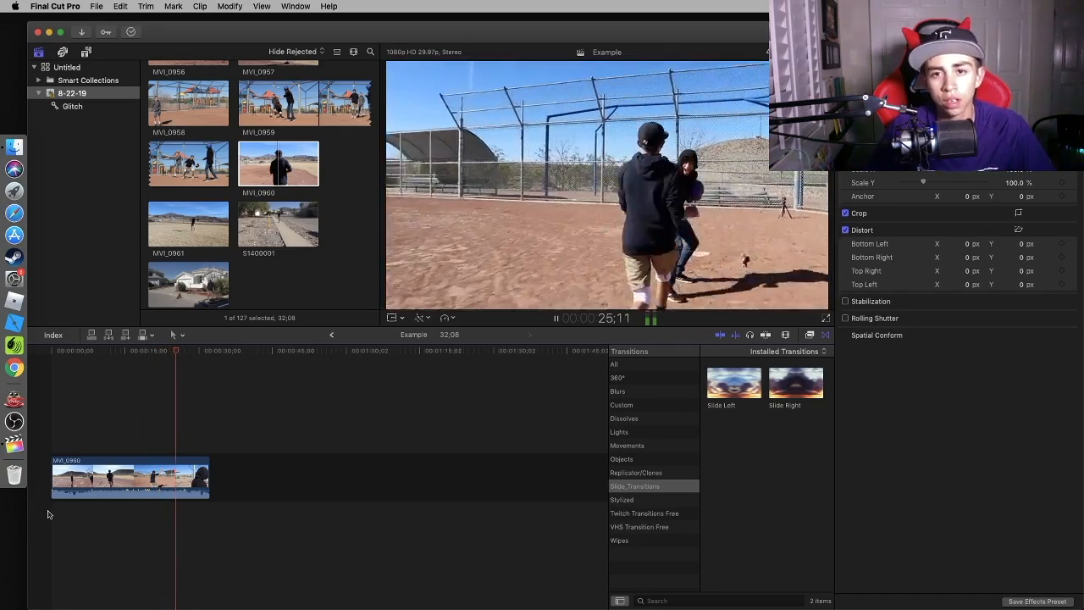
{"action": "key", "text": "space"}
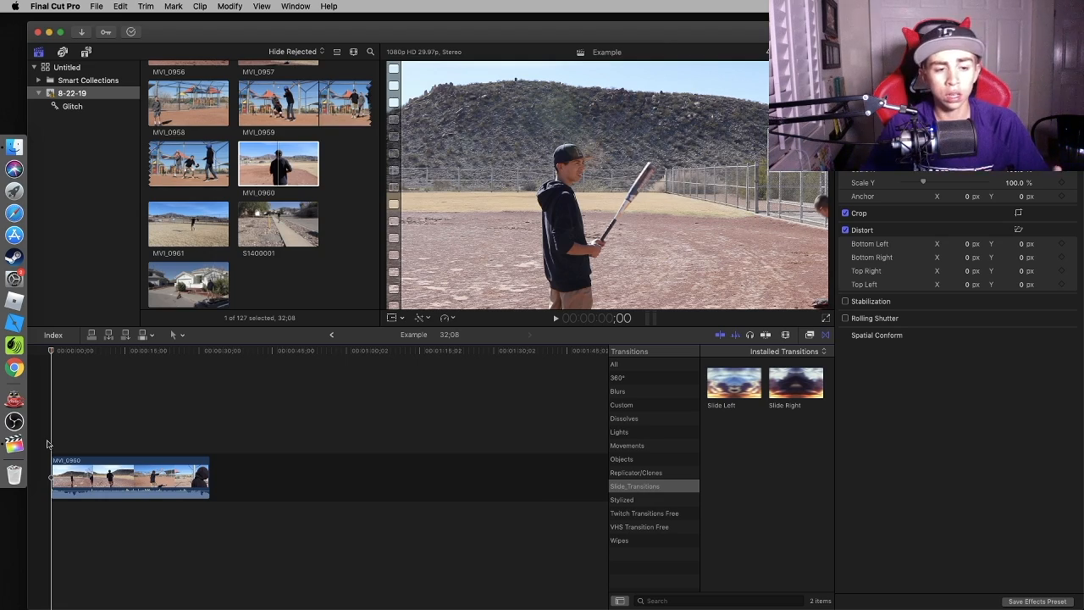
{"action": "key", "text": "space"}
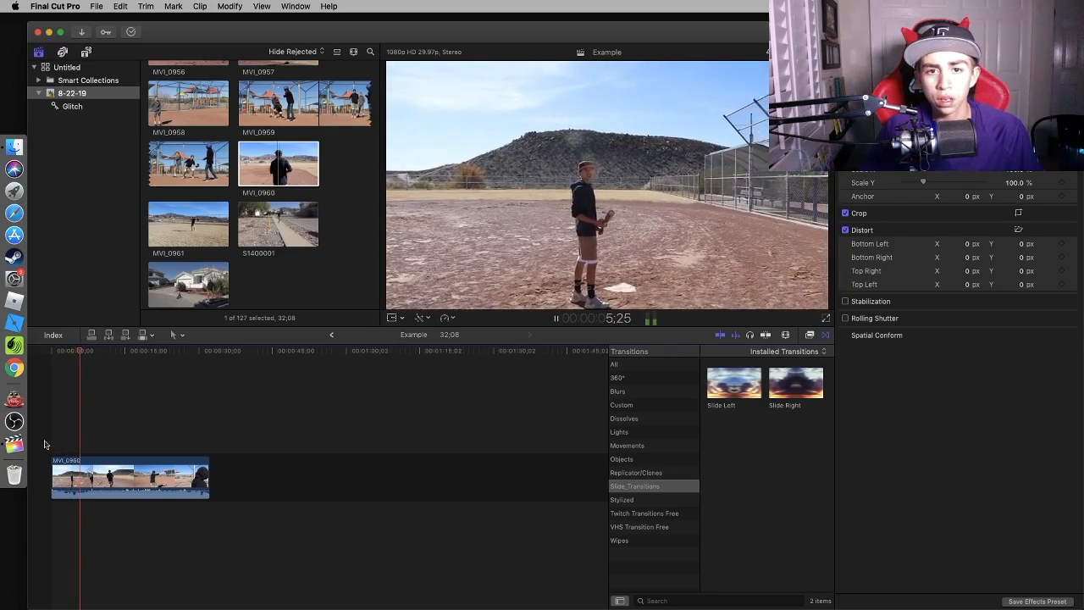
{"action": "key", "text": "space"}
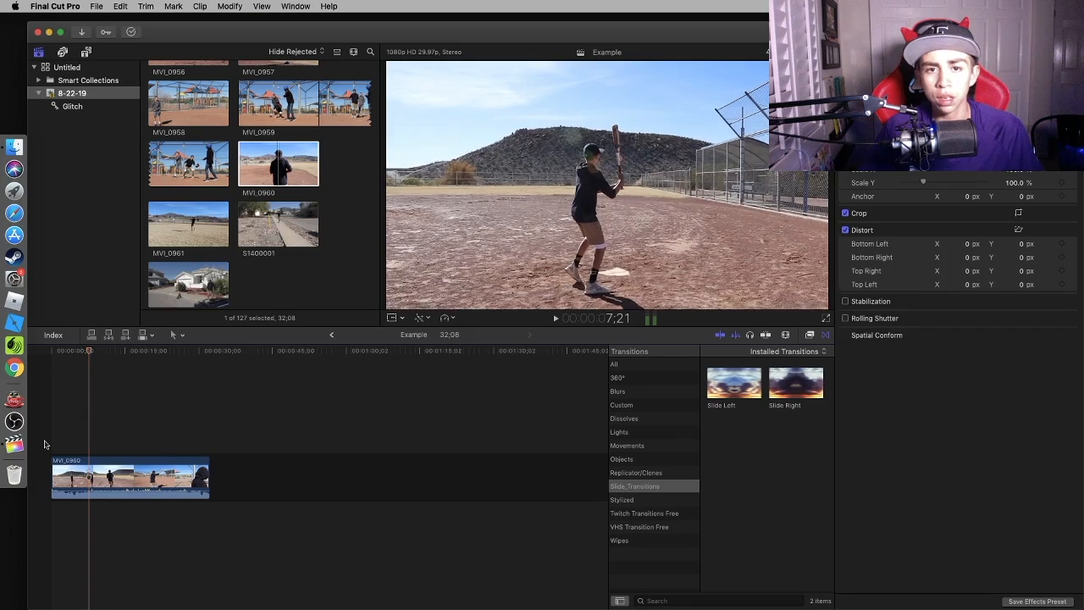
{"action": "key", "text": "Right"}
{"action": "key", "text": "Right"}
{"action": "key", "text": "Right"}
{"action": "key", "text": "Right"}
{"action": "key", "text": "Right"}
{"action": "key", "text": "Right"}
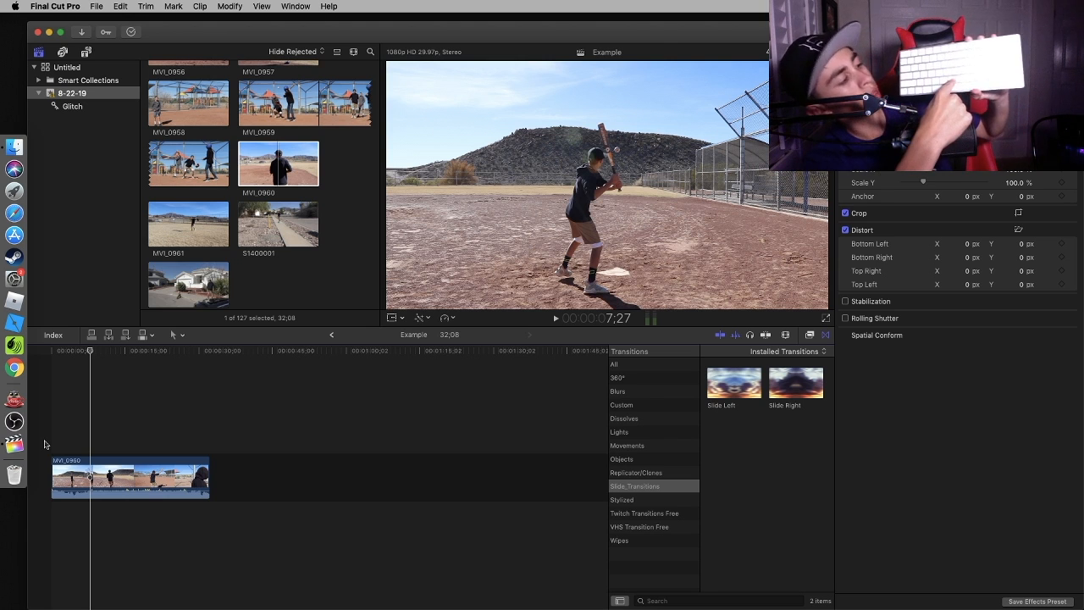
Split MVI_0960 at the 7;27 playhead position with the Blade tool and delete the piece before the cut.
{"action": "key", "text": "b"}
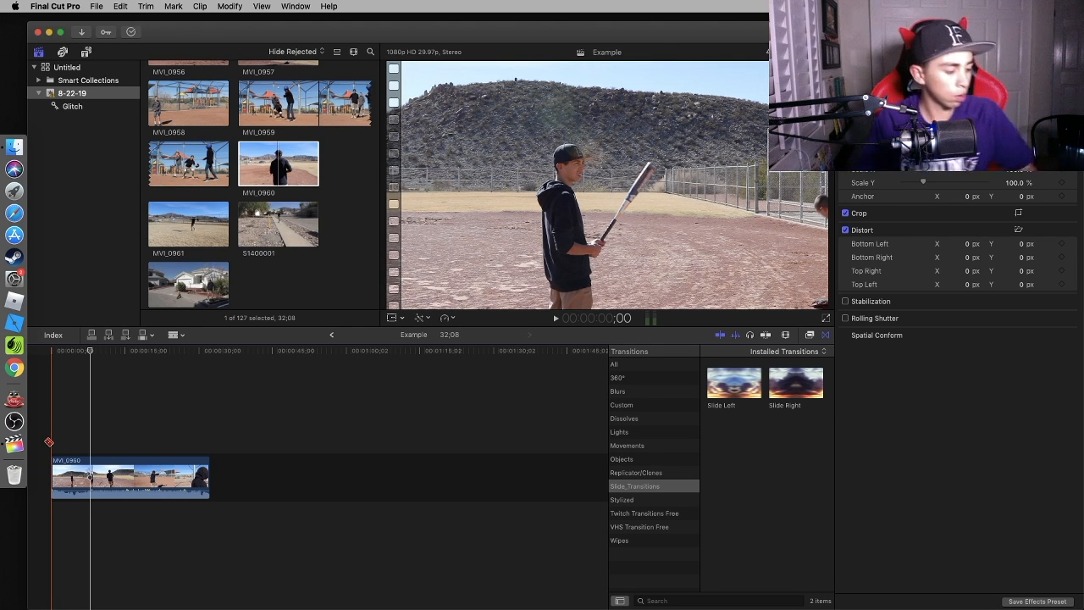
{"action": "left_click", "coordinate": [182, 337]}
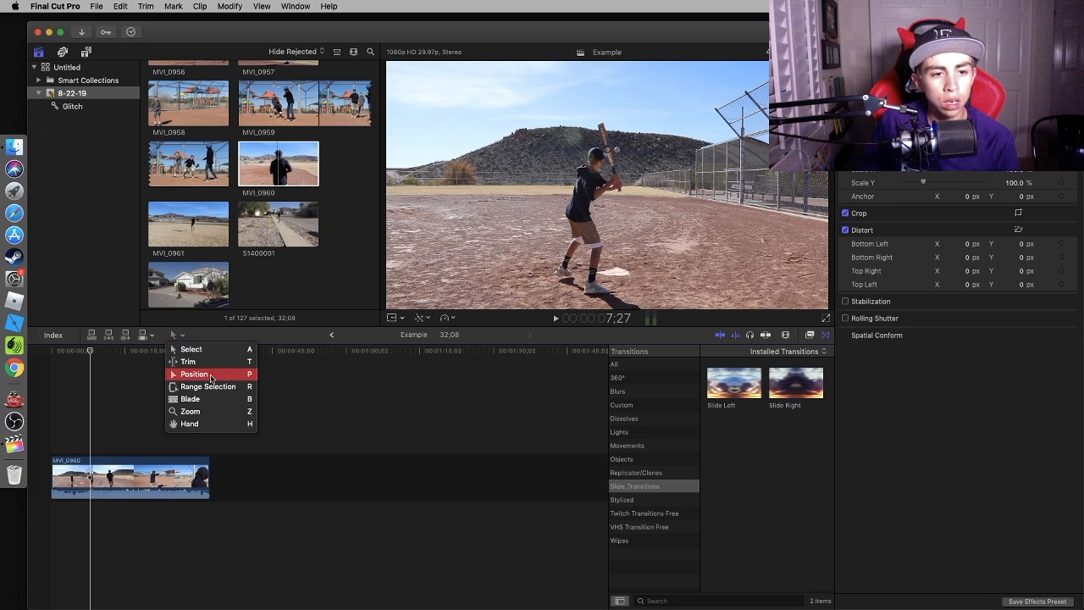
{"action": "left_click", "coordinate": [251, 399]}
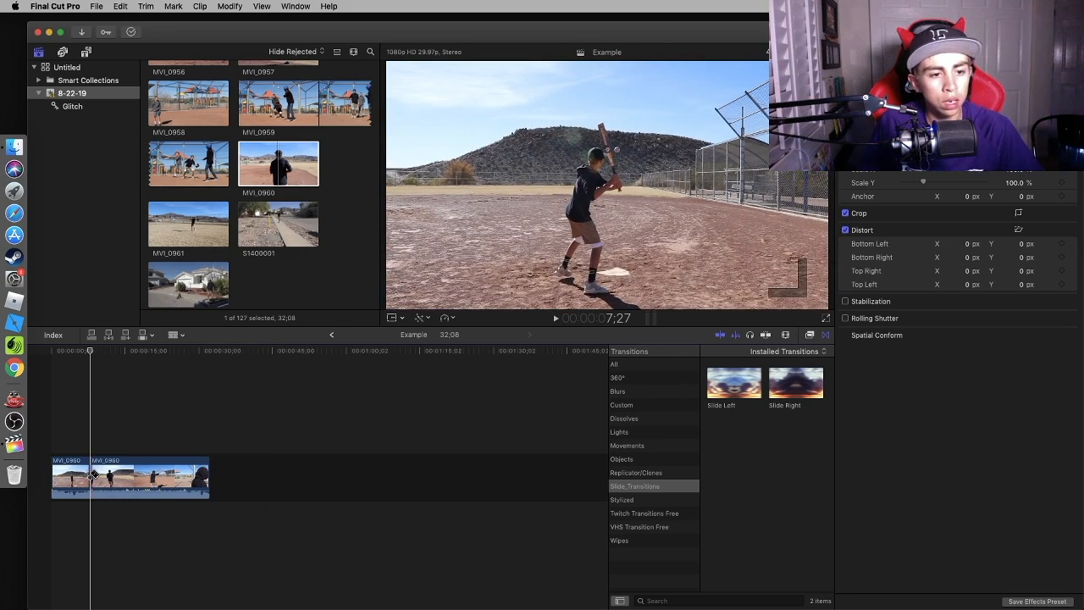
{"action": "left_click", "coordinate": [92, 474]}
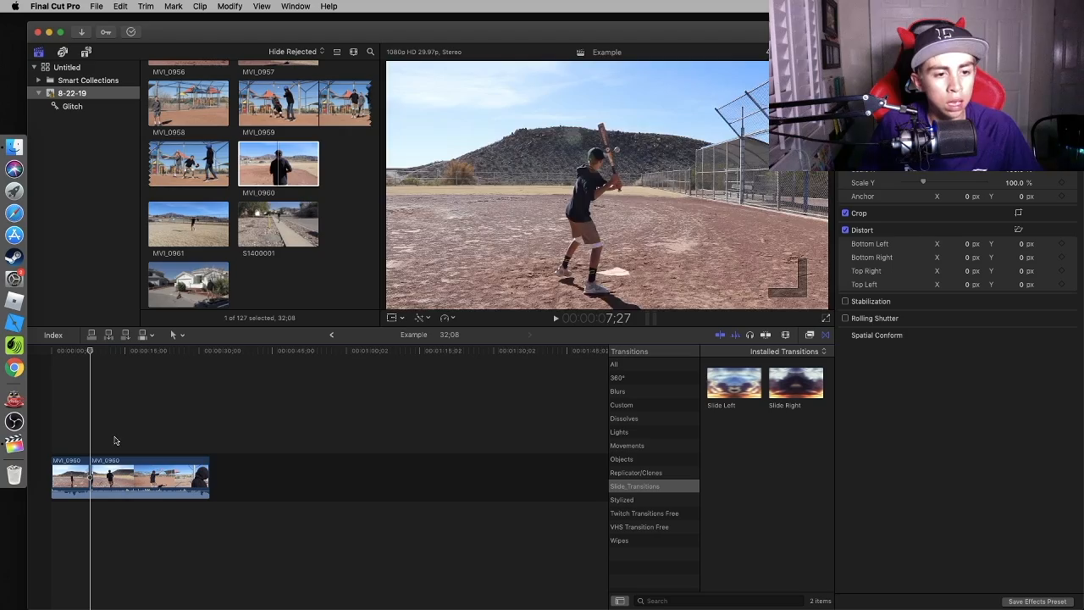
{"action": "key", "text": "a"}
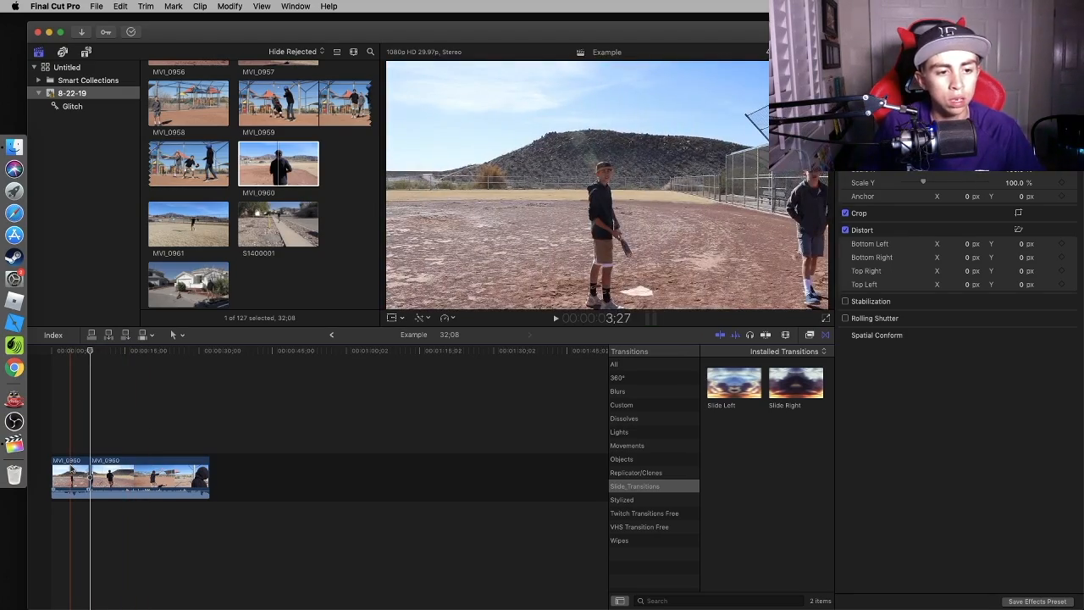
{"action": "left_click", "coordinate": [72, 468]}
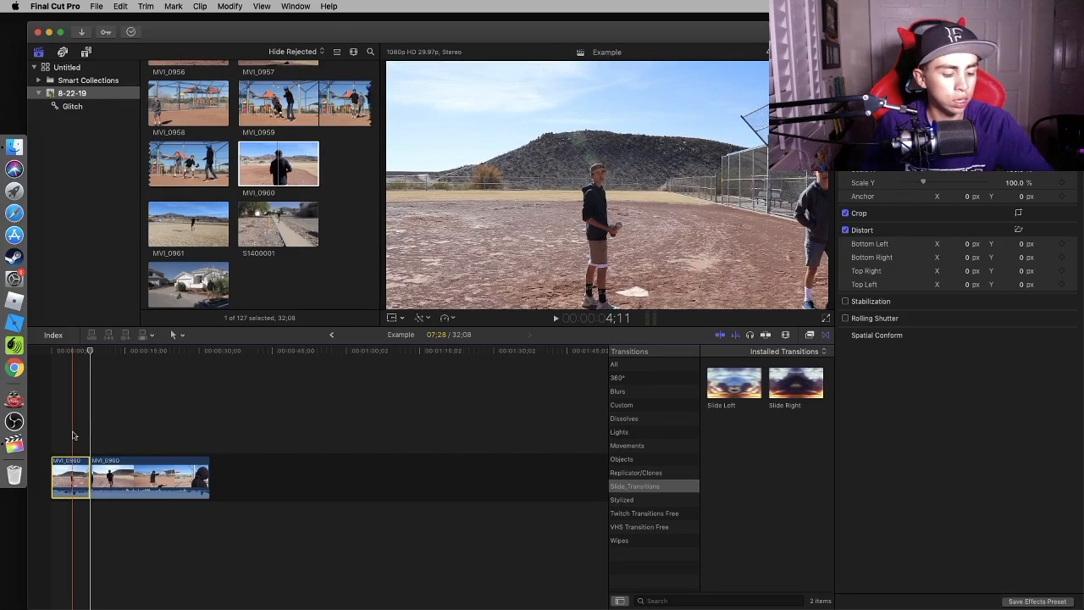
{"action": "key", "text": "Delete"}
Play the shortened clip to find its ending, blade it at about 21;25 and delete the piece after the cut.
{"action": "key", "text": "space"}
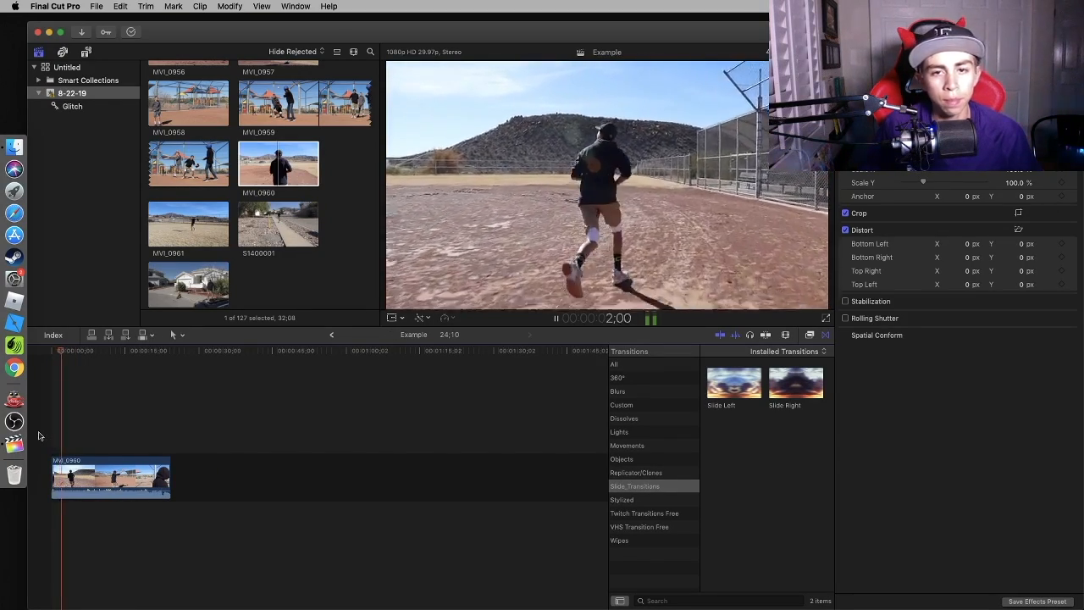
{"action": "key", "text": "space"}
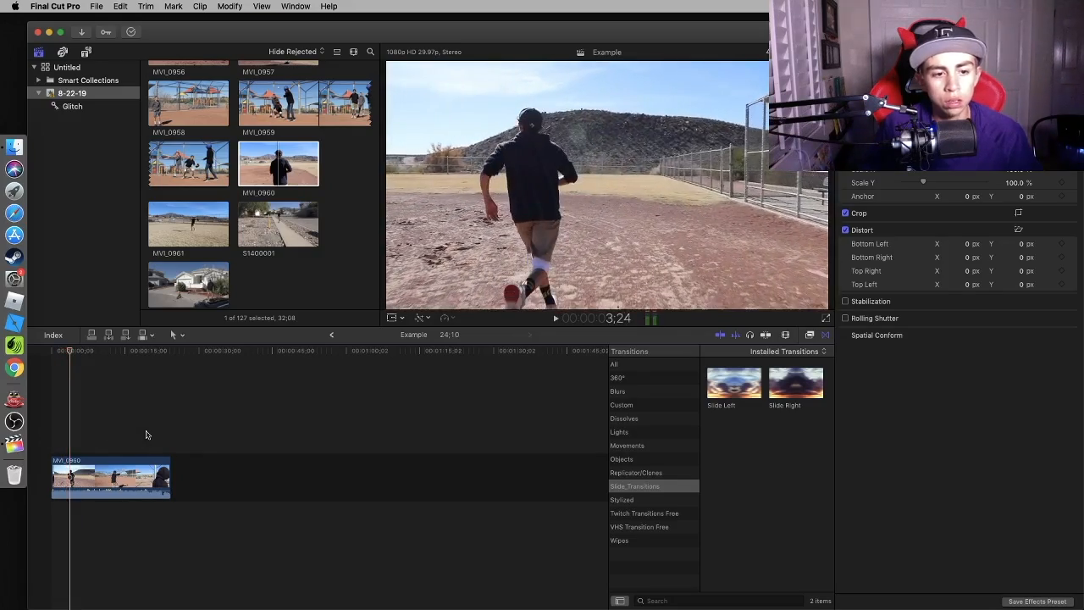
{"action": "left_click", "coordinate": [146, 434]}
{"action": "key", "text": "space"}
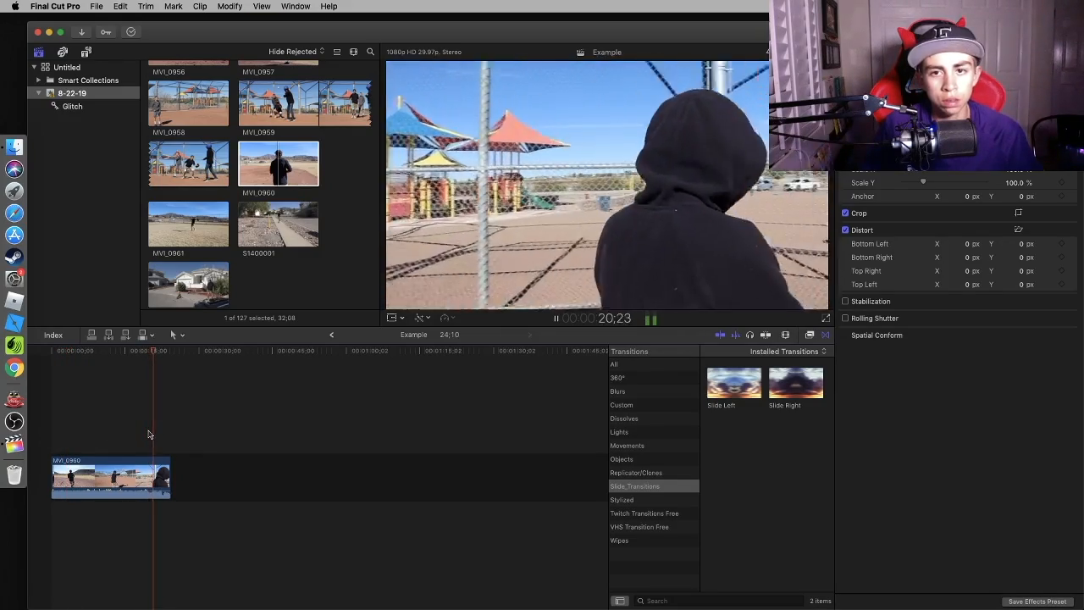
{"action": "key", "text": "space"}
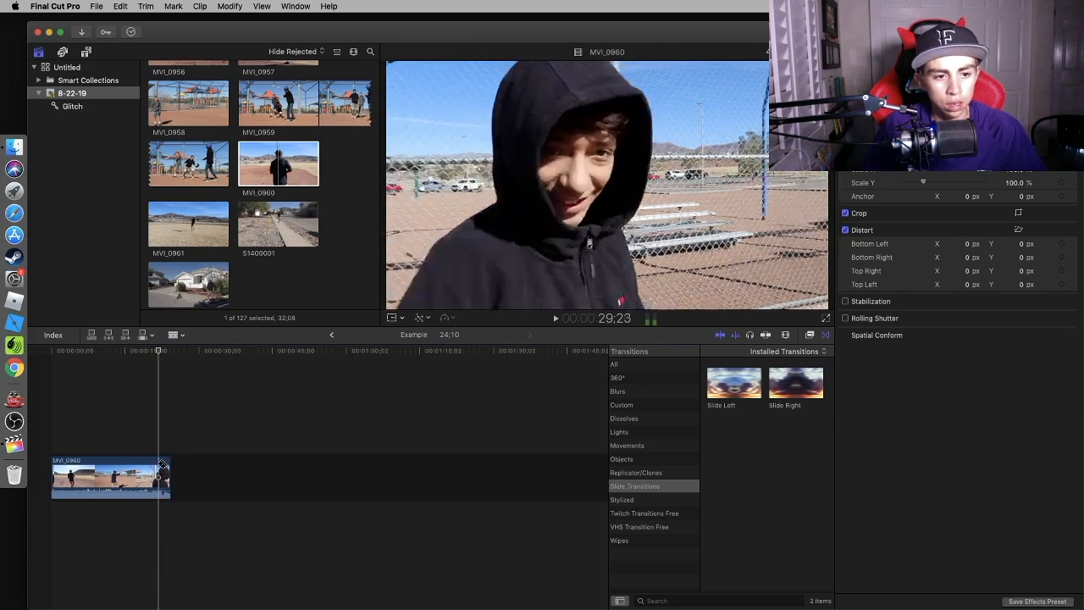
{"action": "key", "text": "b"}
{"action": "left_click", "coordinate": [164, 463]}
{"action": "key", "text": "a"}
{"action": "left_click", "coordinate": [166, 466]}
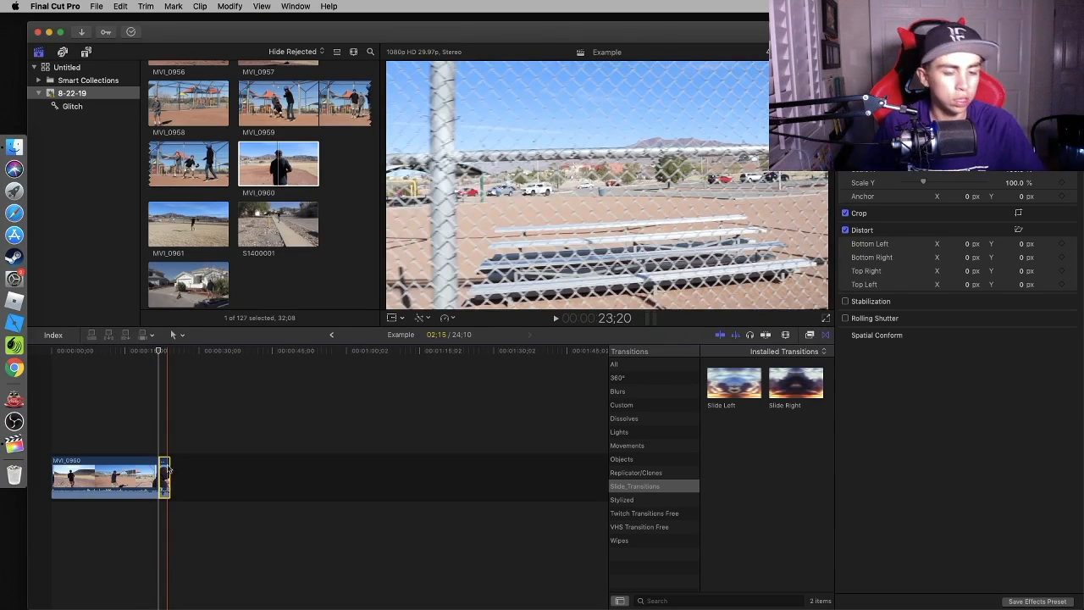
{"action": "key", "text": "Delete"}
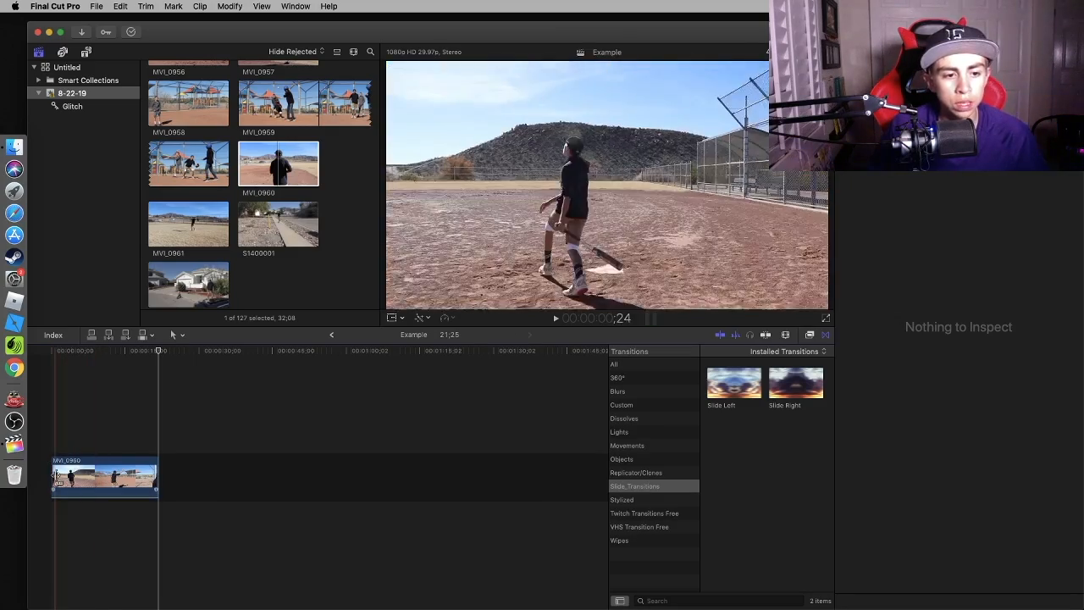
Split off the first 1;14 of the clip, adjust that piece's audio volume, and play back the sequence.
{"action": "left_click", "coordinate": [57, 477]}
{"action": "key", "text": "space"}
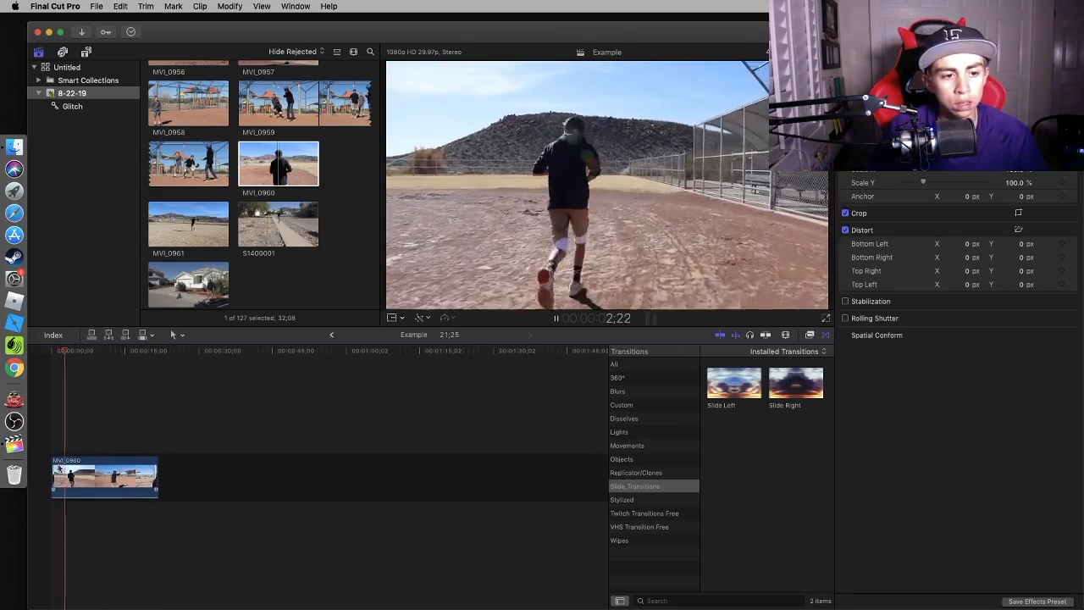
{"action": "key", "text": "space"}
{"action": "key", "text": "Home"}
{"action": "key", "text": "space"}
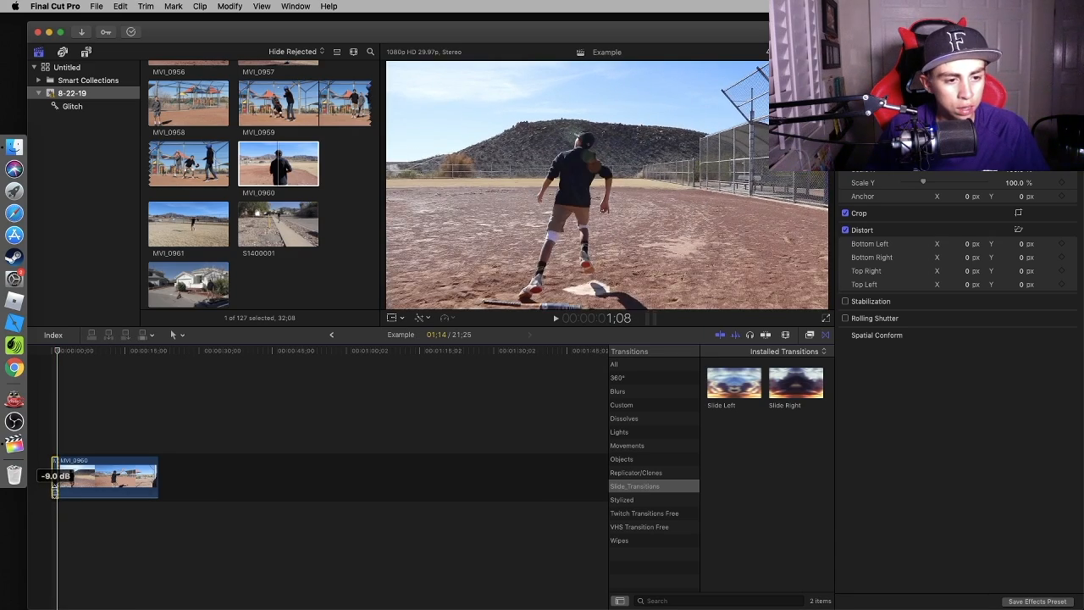
{"action": "key", "text": "space"}
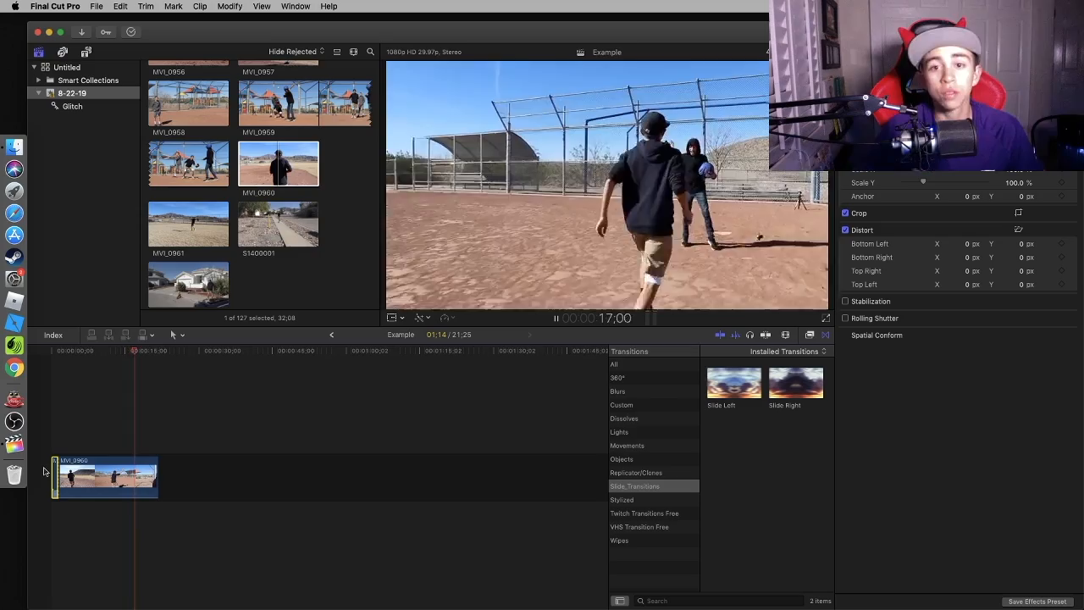
{"action": "key", "text": "space"}
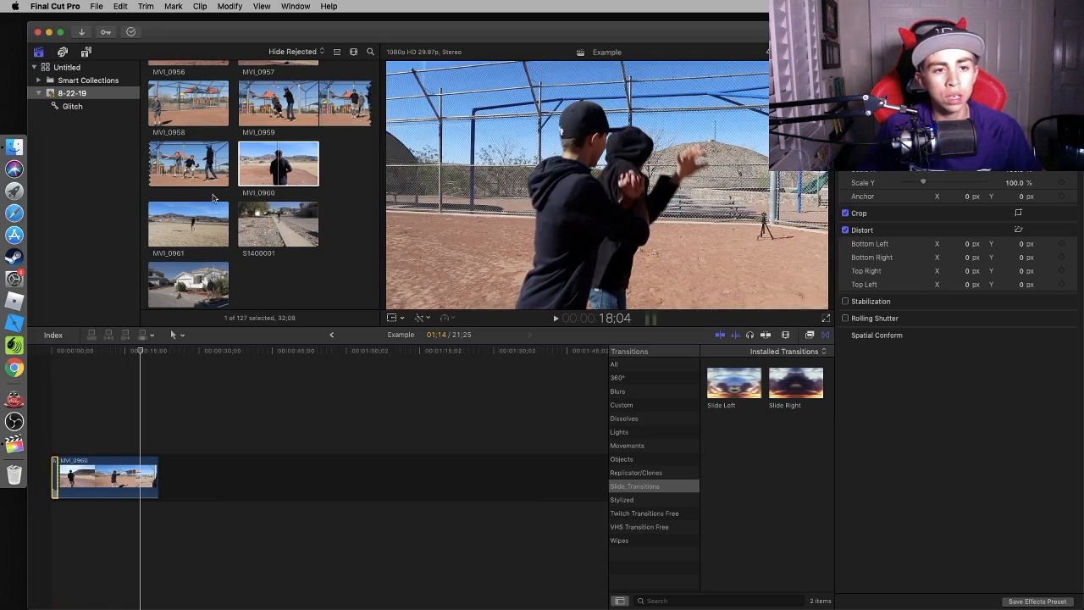
Browse the event's audio clips for background music, examining Turn_Up_Burn_Up and Sweet_Tides.
{"action": "scroll", "coordinate": [214, 198], "scroll_direction": "down", "scroll_amount": 15}
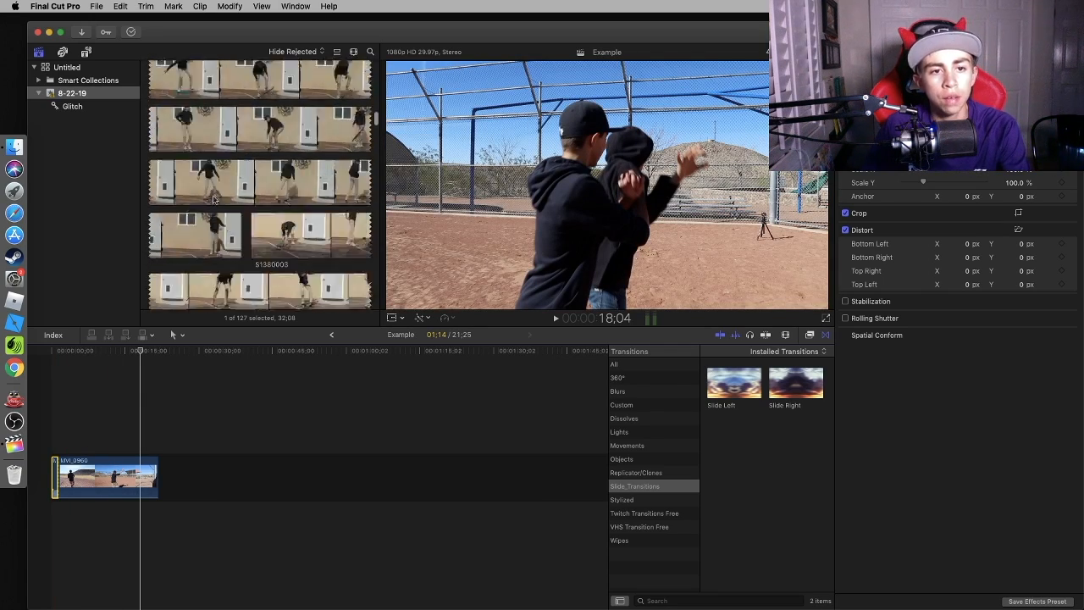
{"action": "scroll", "coordinate": [213, 198], "scroll_direction": "down", "scroll_amount": 8}
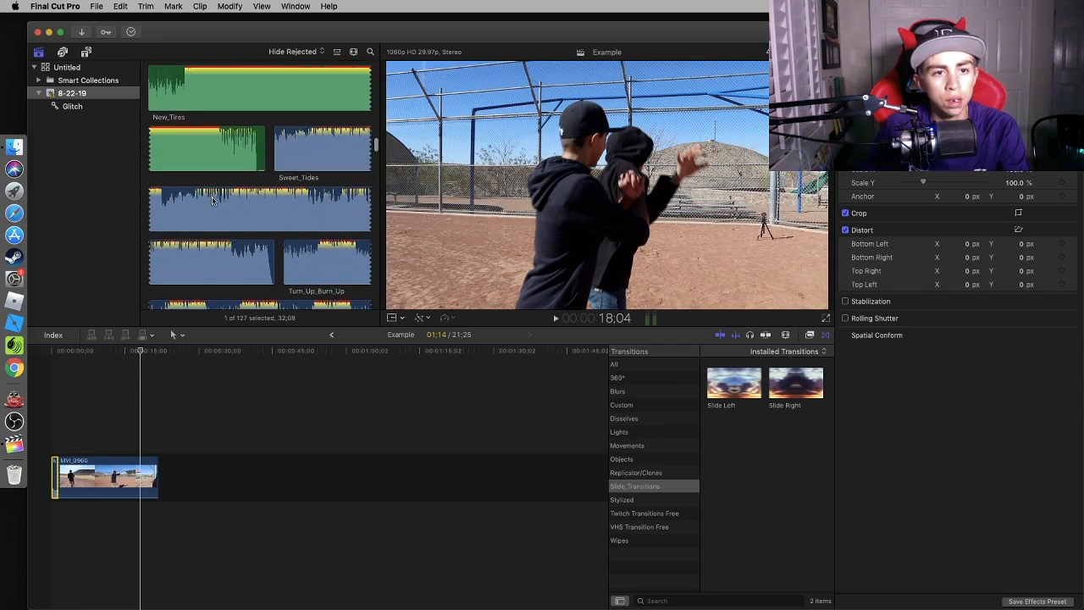
{"action": "scroll", "coordinate": [213, 200], "scroll_direction": "down", "scroll_amount": 8}
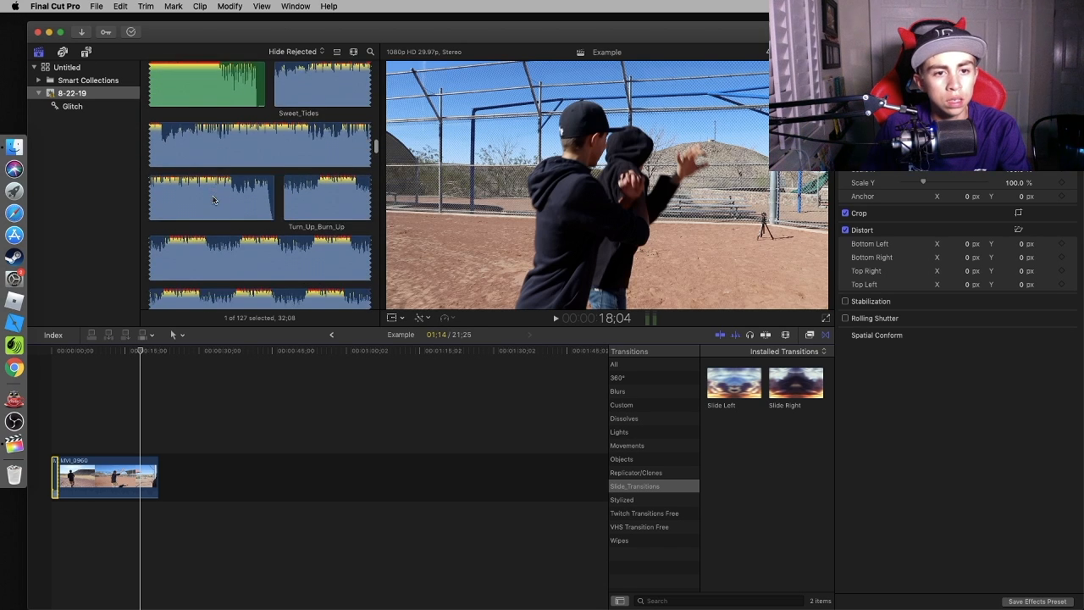
{"action": "scroll", "coordinate": [214, 200], "scroll_direction": "down", "scroll_amount": 1}
{"action": "left_click", "coordinate": [261, 177]}
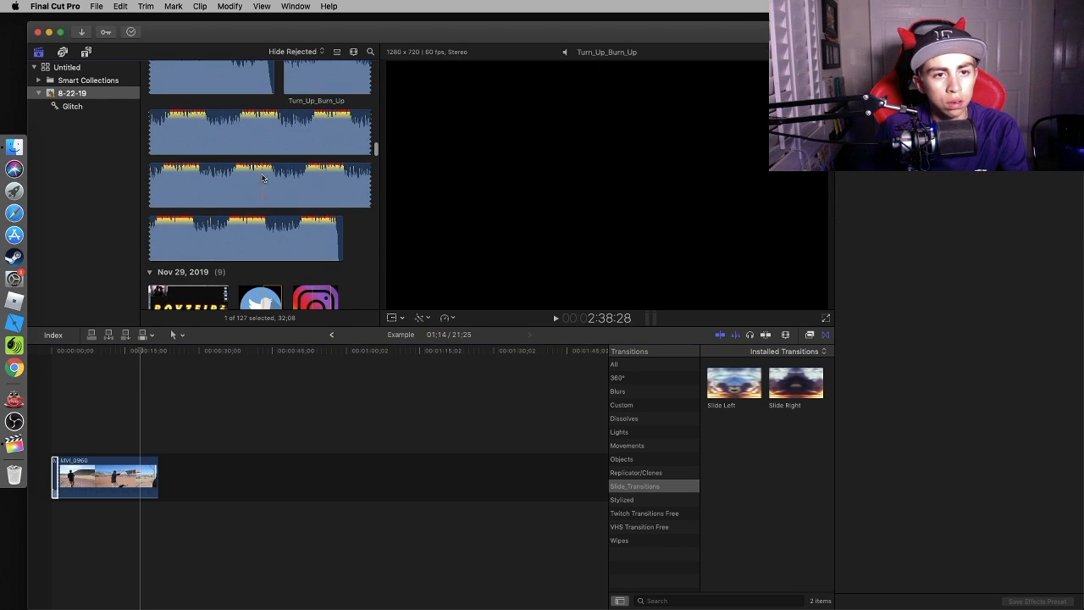
{"action": "scroll", "coordinate": [289, 198], "scroll_direction": "up", "scroll_amount": 5}
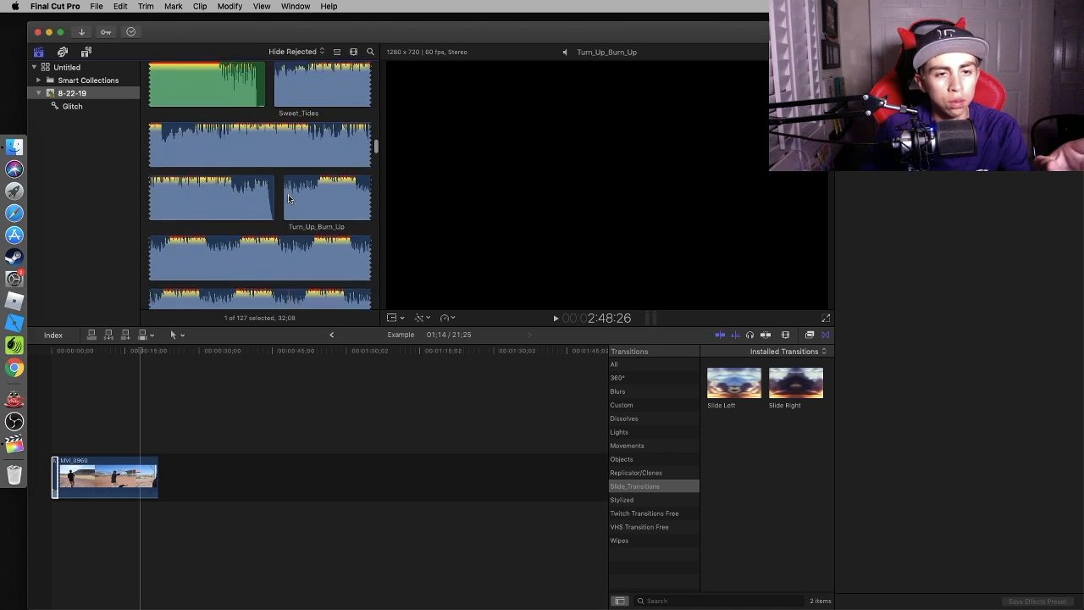
{"action": "scroll", "coordinate": [288, 197], "scroll_direction": "down", "scroll_amount": 10}
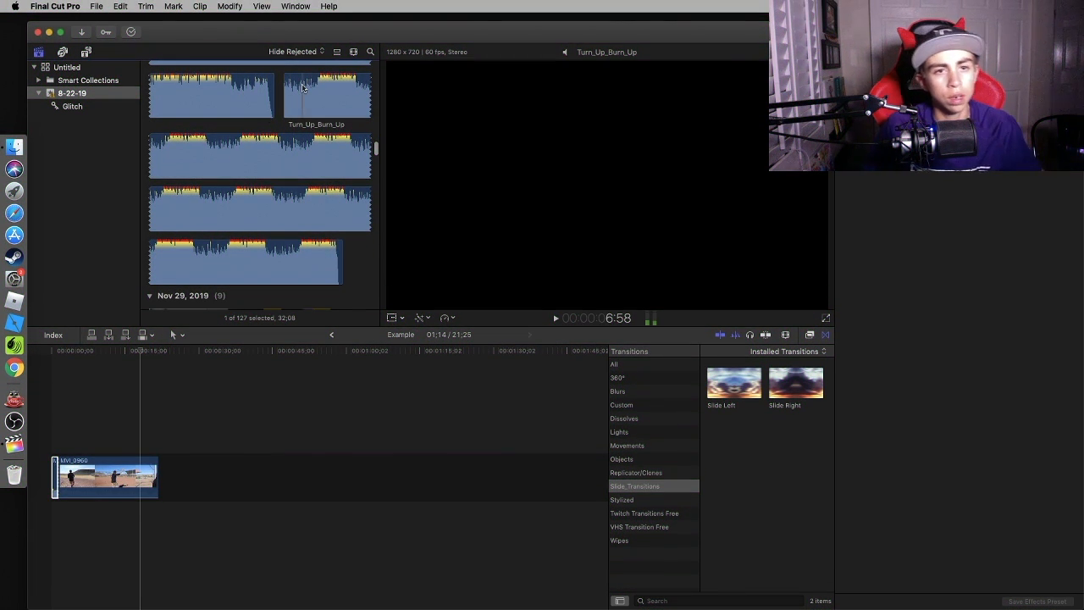
{"action": "left_click", "coordinate": [314, 89]}
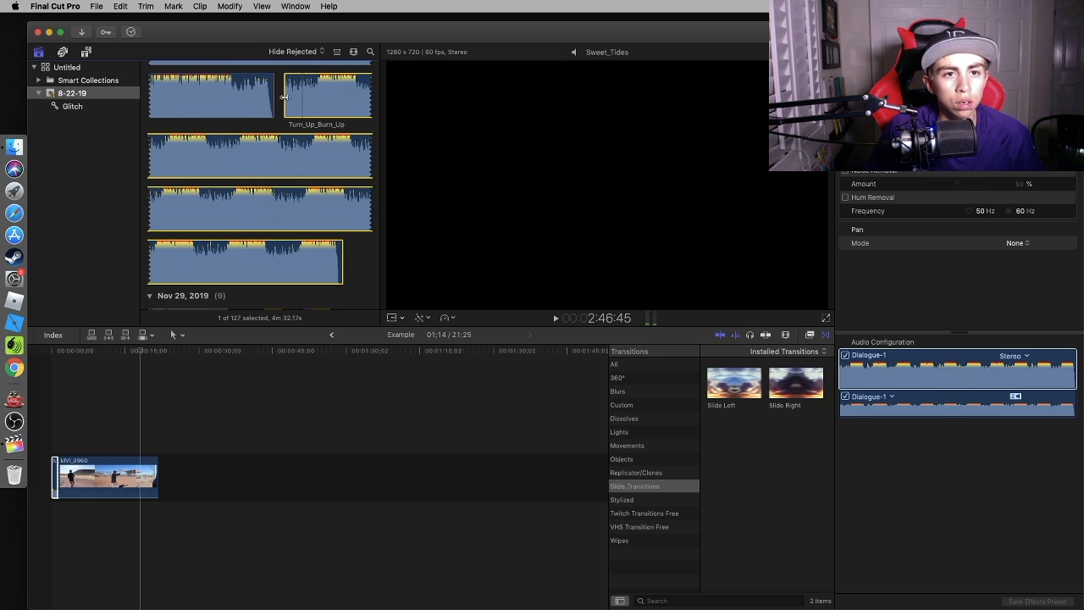
{"action": "scroll", "coordinate": [289, 95], "scroll_direction": "up", "scroll_amount": 5}
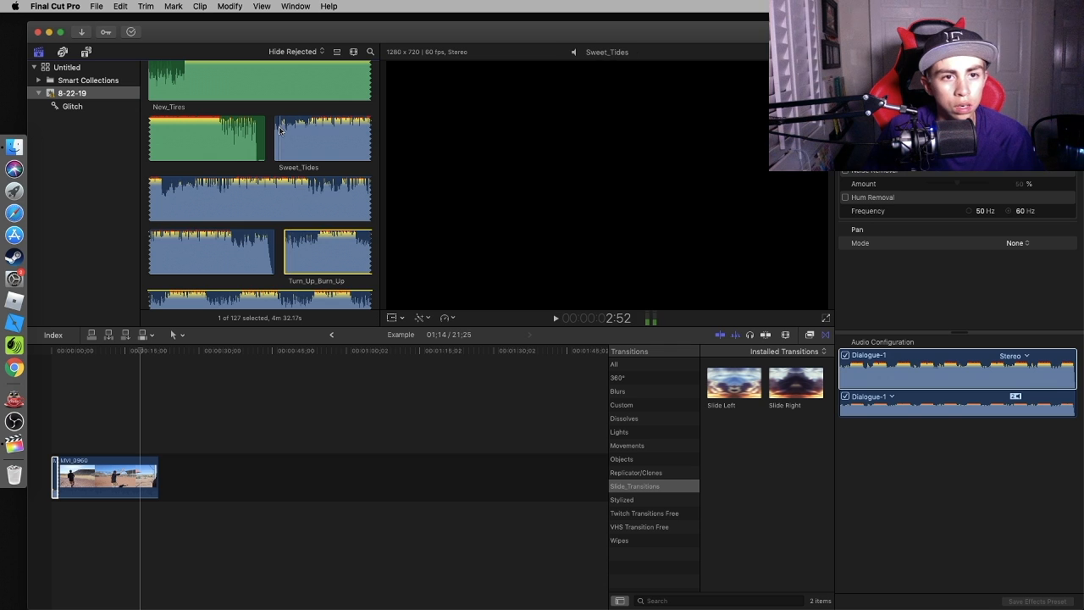
{"action": "left_click", "coordinate": [280, 129]}
{"action": "scroll", "coordinate": [280, 129], "scroll_direction": "up", "scroll_amount": 3}
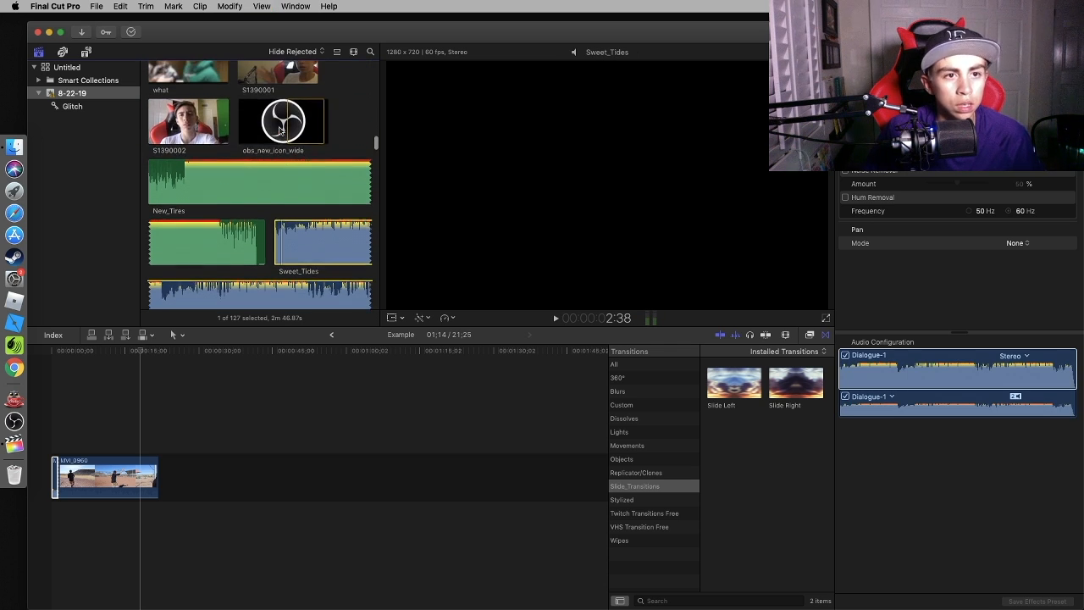
{"action": "left_click", "coordinate": [281, 129]}
Add the New_Tires music track beneath the video clip, aligned with the start of the timeline.
{"action": "left_click", "coordinate": [149, 185]}
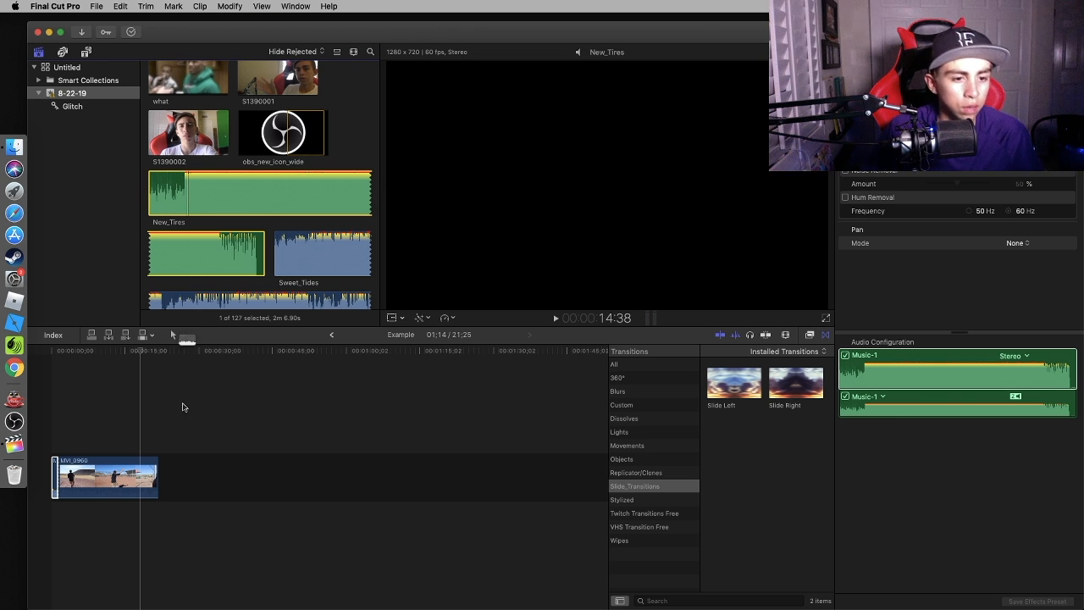
{"action": "left_click_drag", "start_coordinate": [183, 407], "coordinate": [181, 197]}
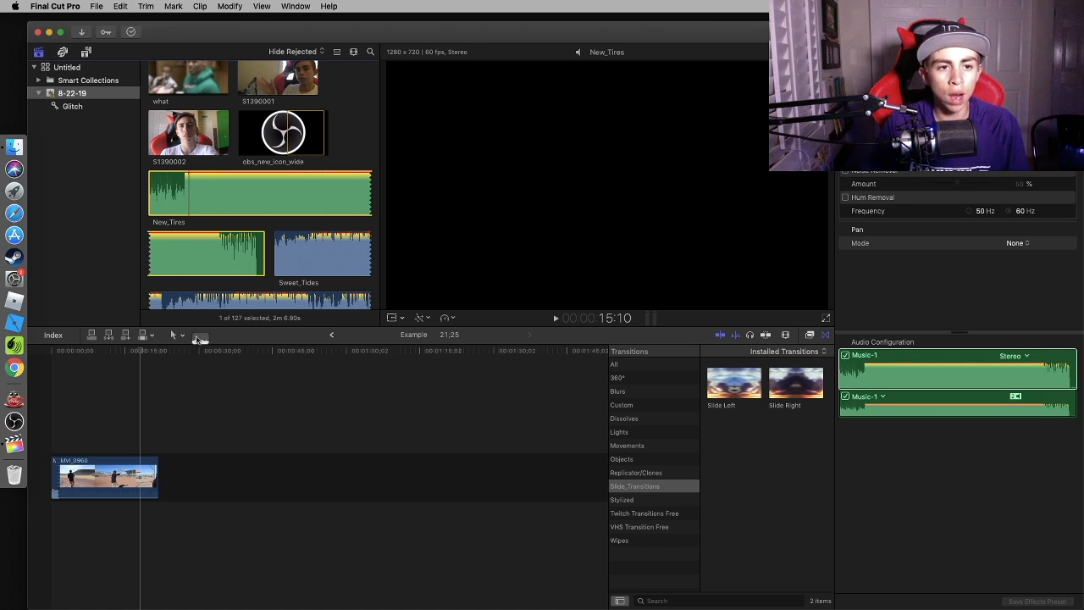
{"action": "left_click_drag", "start_coordinate": [197, 338], "coordinate": [44, 543]}
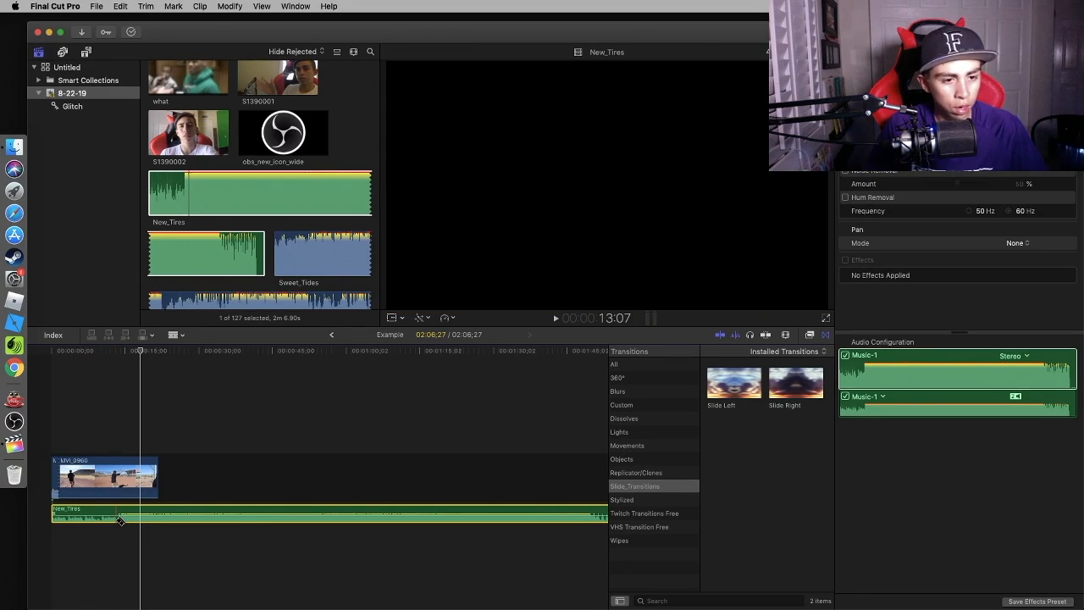
Cut off and delete the first 13;03 of the New_Tires track, and move the remainder to the timeline's start.
{"action": "left_click", "coordinate": [118, 518]}
{"action": "key", "text": "a"}
{"action": "left_click", "coordinate": [93, 513]}
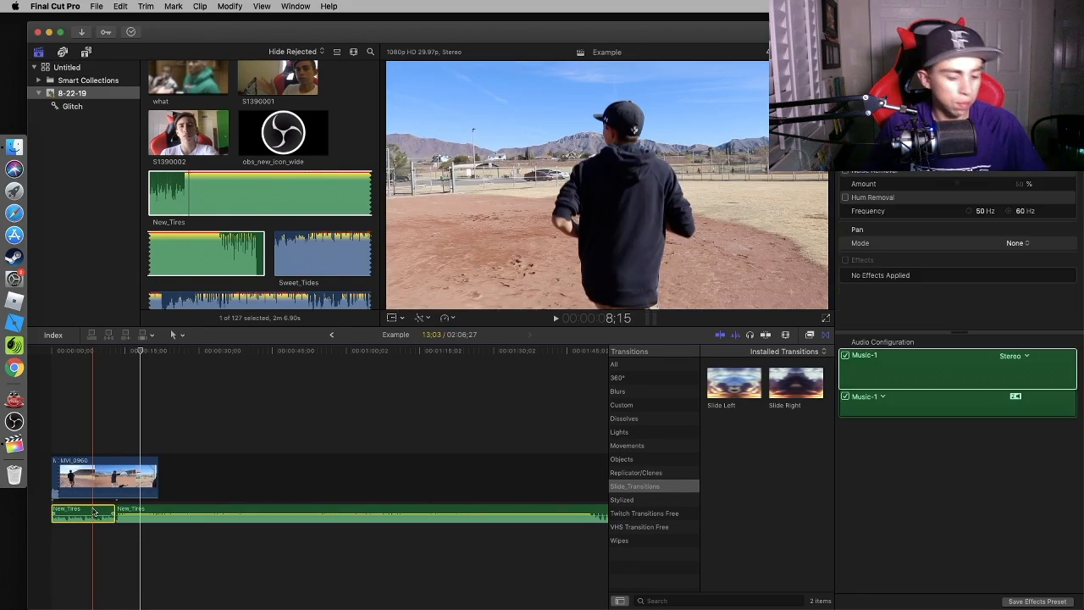
{"action": "key", "text": "BackSpace"}
{"action": "left_click", "coordinate": [144, 511]}
{"action": "left_click_drag", "start_coordinate": [146, 512], "coordinate": [74, 515]}
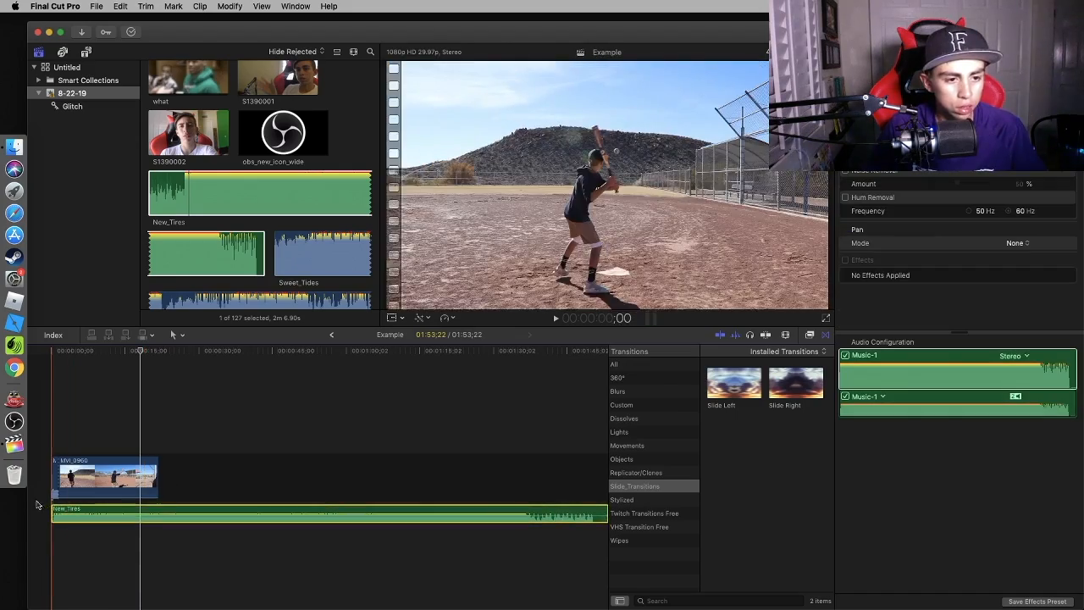
Play back the sequence with the trimmed New_Tires music from the start of the timeline.
{"action": "key", "text": "space"}
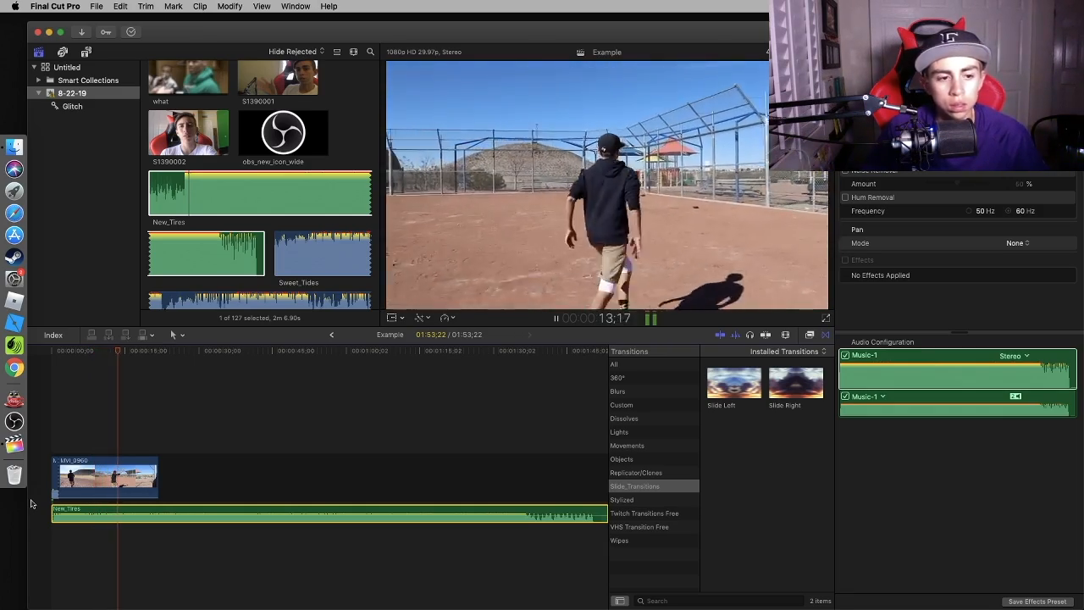
{"action": "key", "text": "space"}
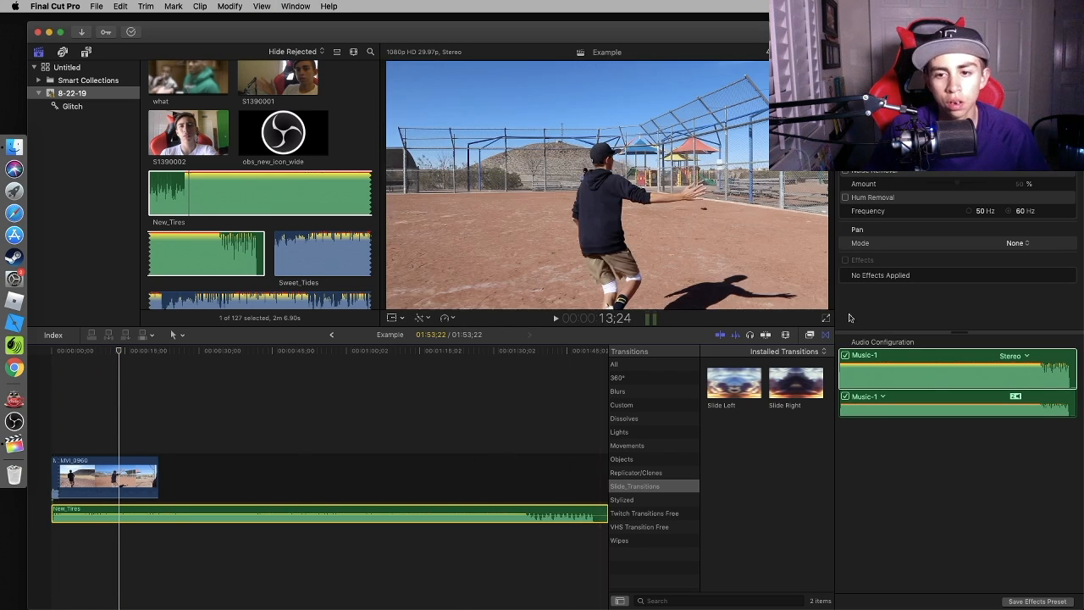
Apply the Cool video effect to the MVI_0960 footage and play the sequence from the start.
{"action": "left_click", "coordinate": [825, 335]}
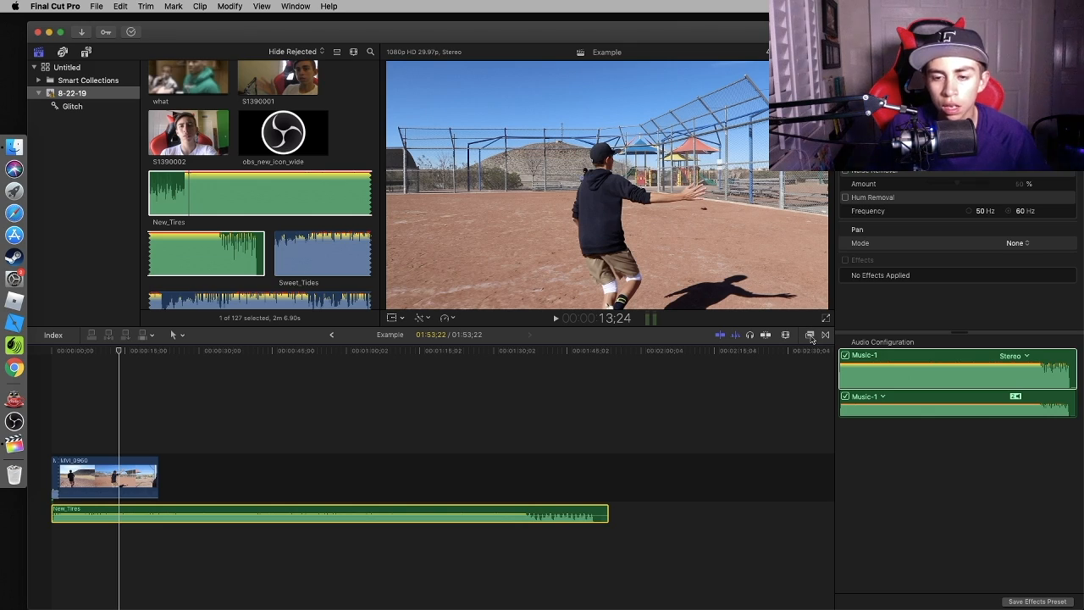
{"action": "left_click", "coordinate": [810, 335]}
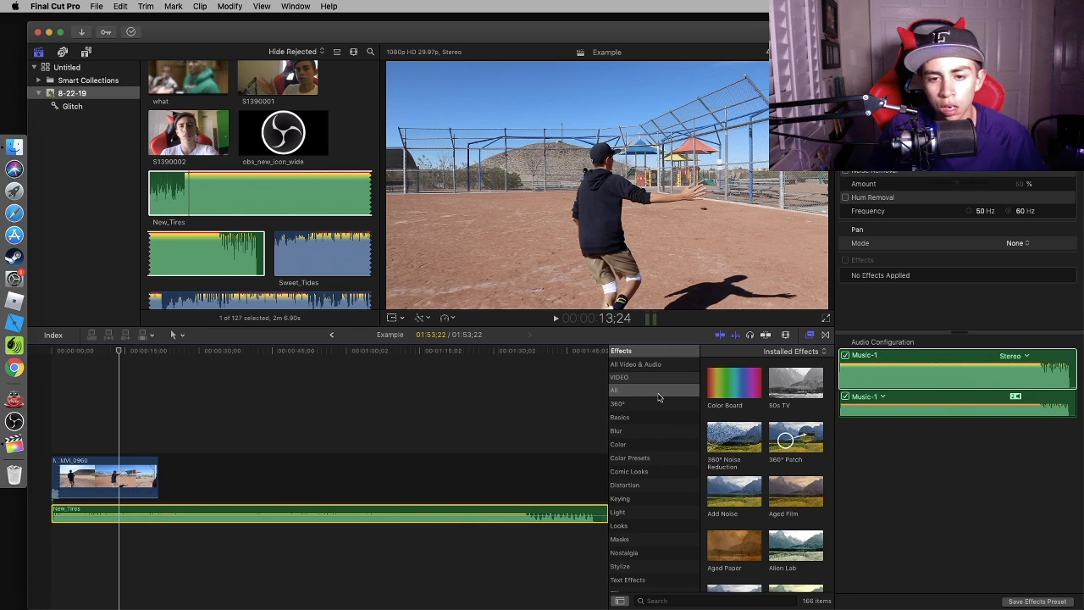
{"action": "scroll", "coordinate": [716, 464], "scroll_direction": "down", "scroll_amount": 5}
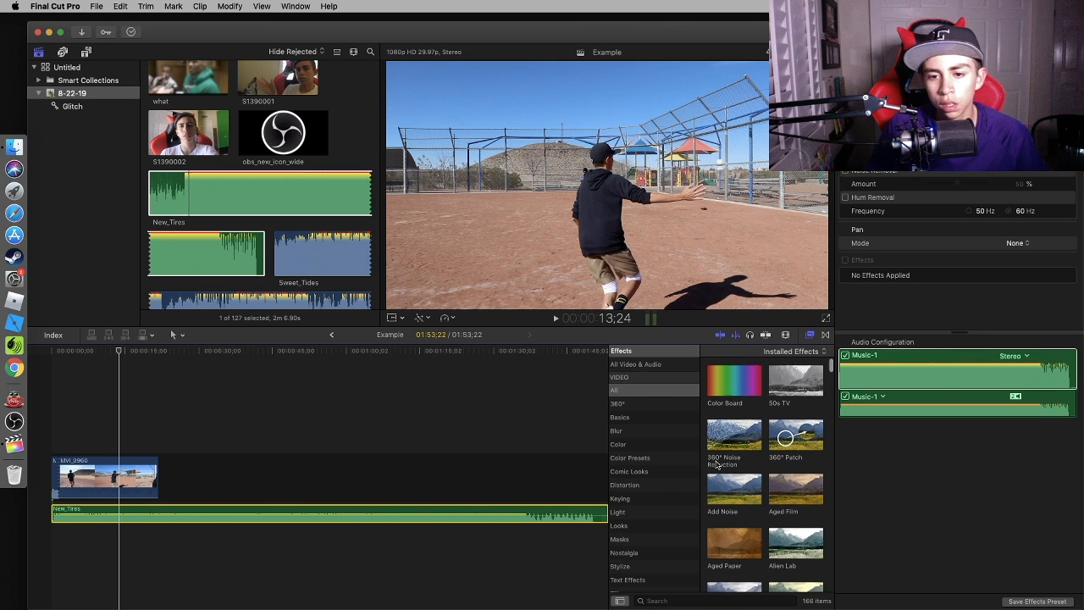
{"action": "scroll", "coordinate": [717, 464], "scroll_direction": "down", "scroll_amount": 6}
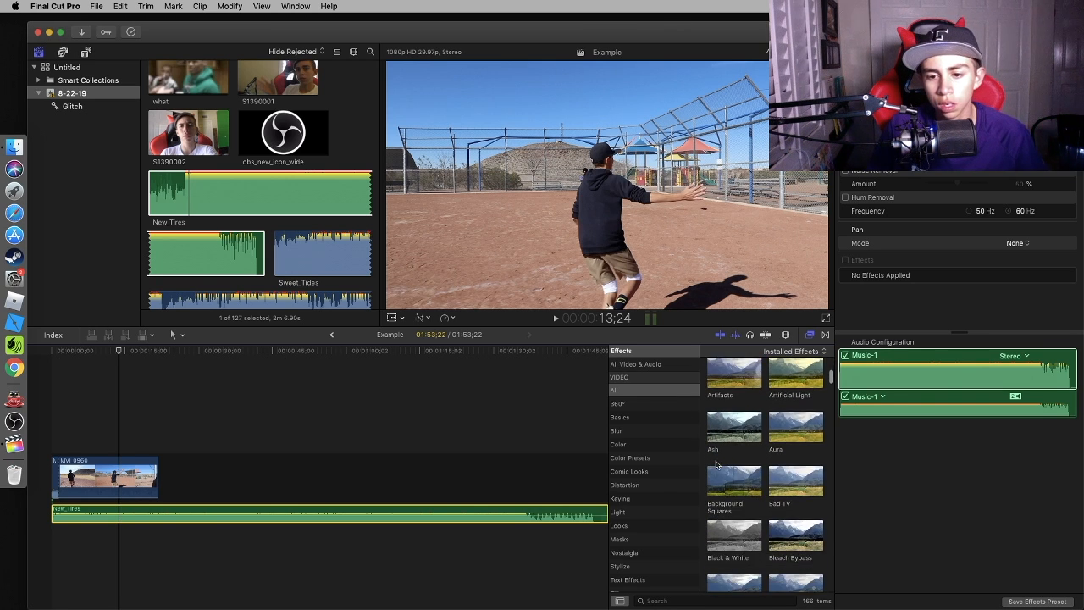
{"action": "scroll", "coordinate": [717, 464], "scroll_direction": "down", "scroll_amount": 3}
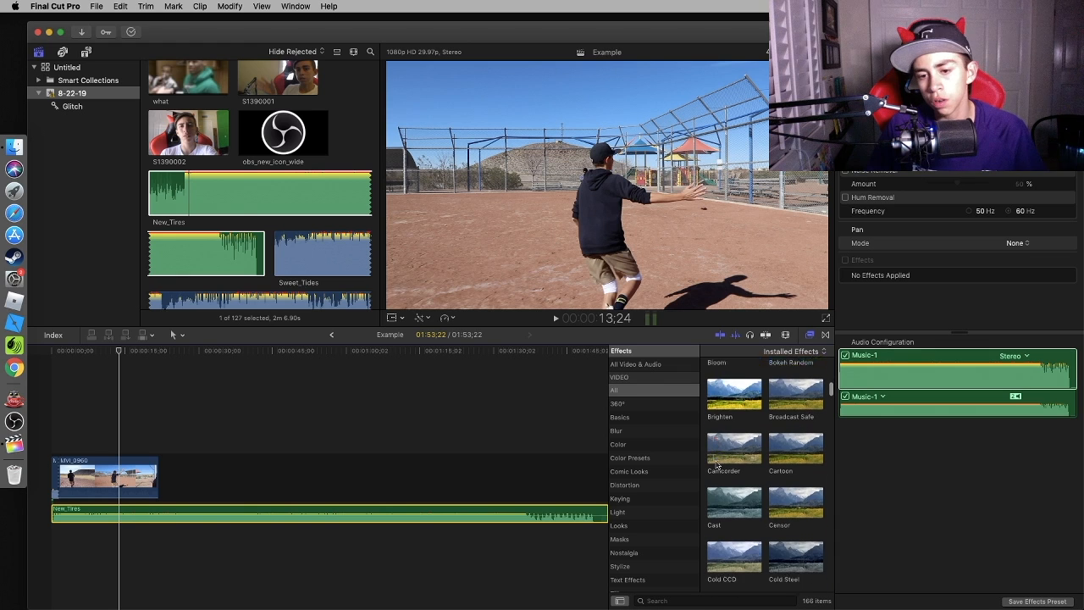
{"action": "scroll", "coordinate": [716, 464], "scroll_direction": "down", "scroll_amount": 8}
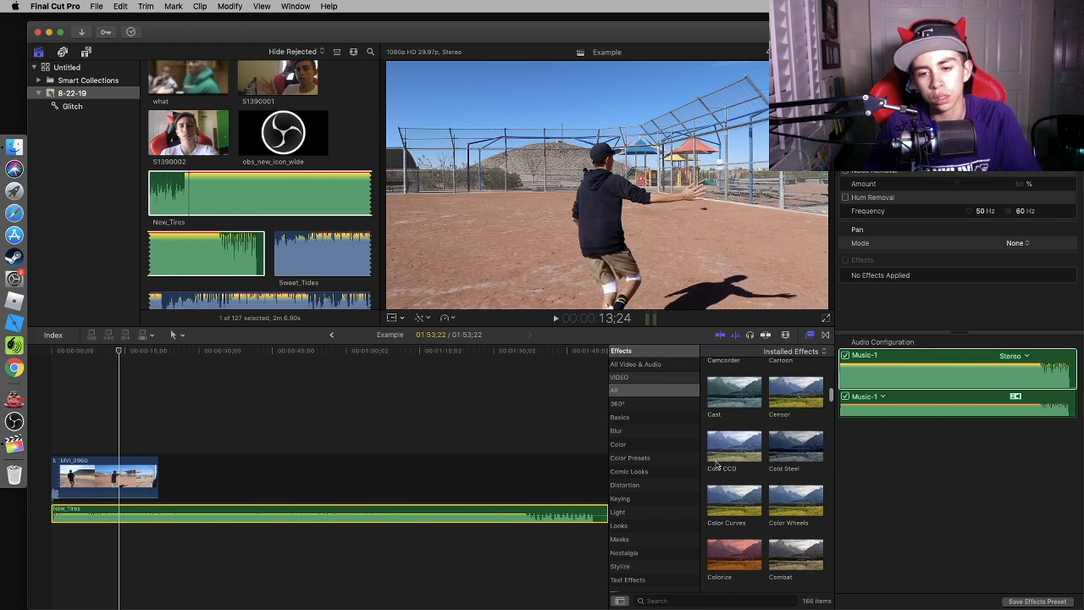
{"action": "scroll", "coordinate": [717, 464], "scroll_direction": "down", "scroll_amount": 3}
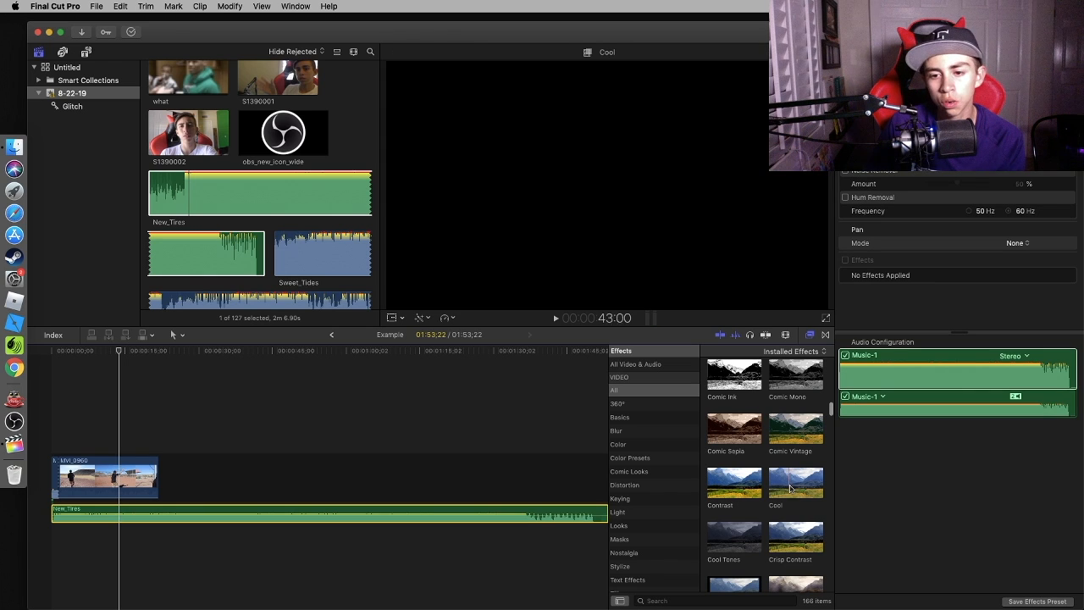
{"action": "left_click_drag", "start_coordinate": [789, 488], "coordinate": [177, 453]}
{"action": "key", "text": "Home"}
{"action": "key", "text": "space"}
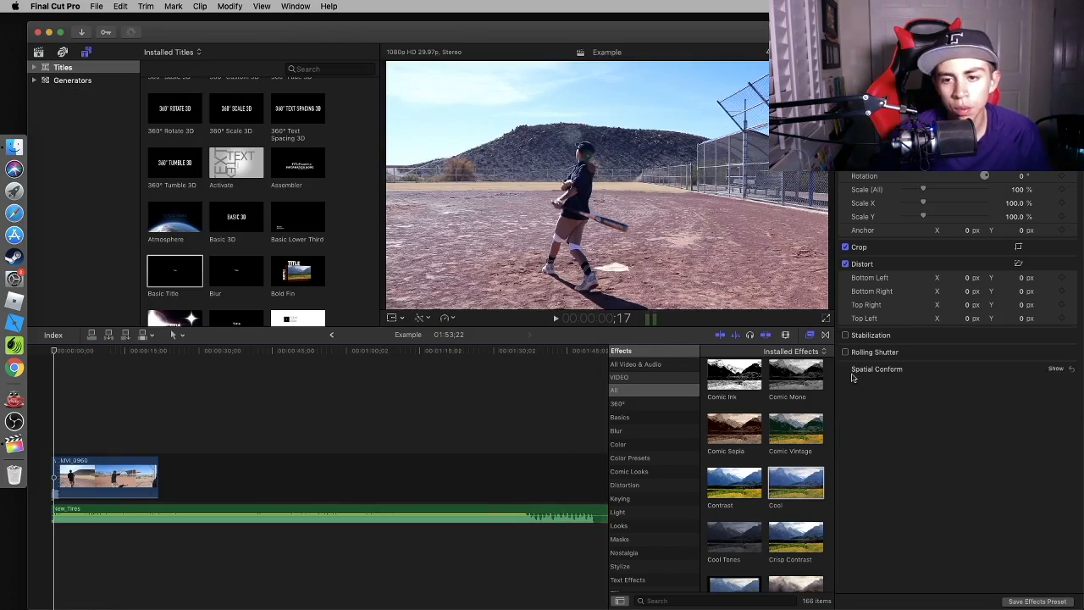
Add transition 06 from Twitch Transitions Free at the start of the first video clip and play it back.
{"action": "left_click", "coordinate": [826, 336]}
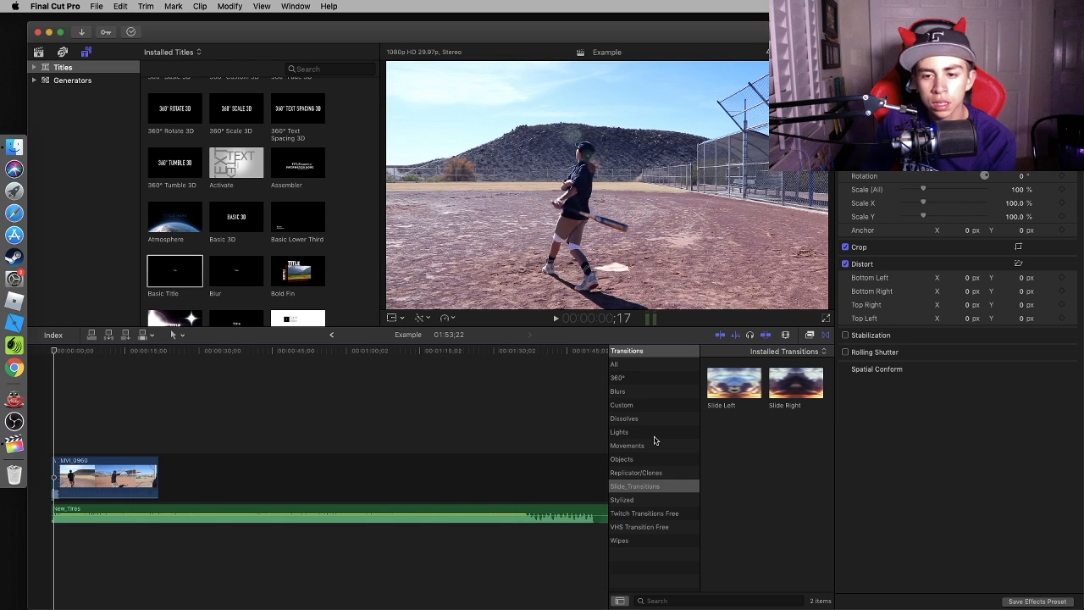
{"action": "left_click", "coordinate": [647, 514]}
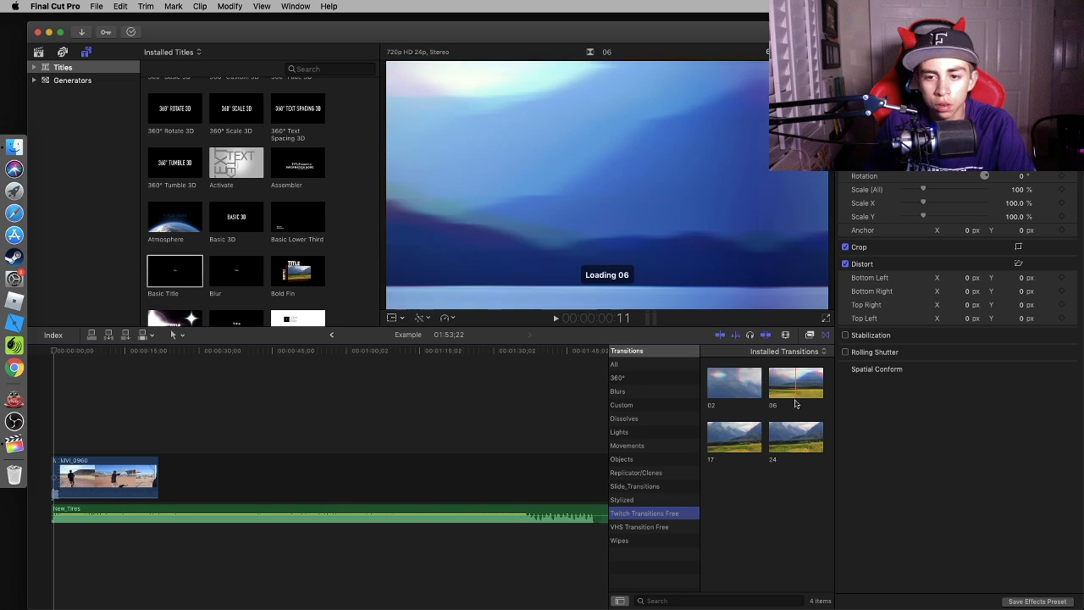
{"action": "mouse_move", "coordinate": [790, 388]}
{"action": "left_mouse_down"}
{"action": "mouse_move", "coordinate": [399, 470]}
{"action": "mouse_move", "coordinate": [43, 470]}
{"action": "left_mouse_up"}
{"action": "key", "text": "space"}
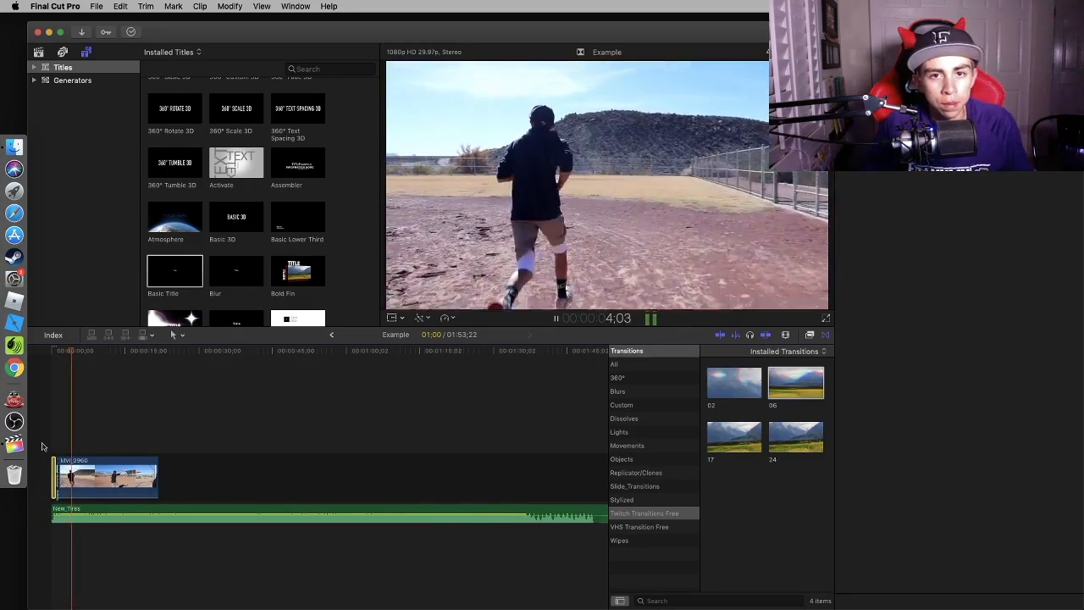
{"action": "key", "text": "space"}
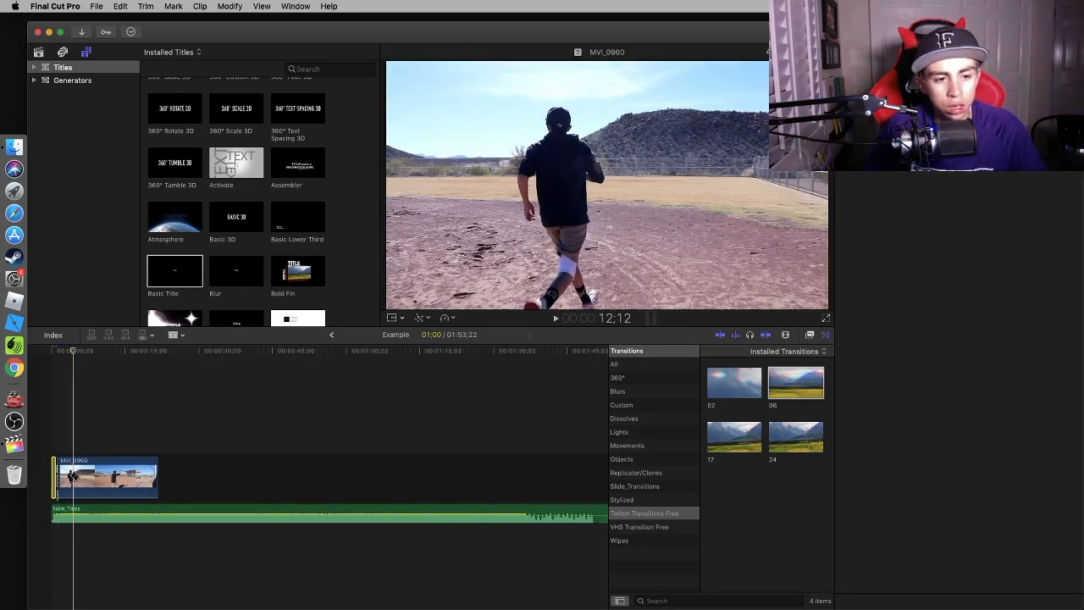
Split the main MVI_0960 clip at 4;14 and again shortly after, then delete the 1;22 piece between the cuts.
{"action": "left_click", "coordinate": [85, 476]}
{"action": "left_click", "coordinate": [83, 476]}
{"action": "key", "text": "a"}
{"action": "left_click", "coordinate": [79, 478]}
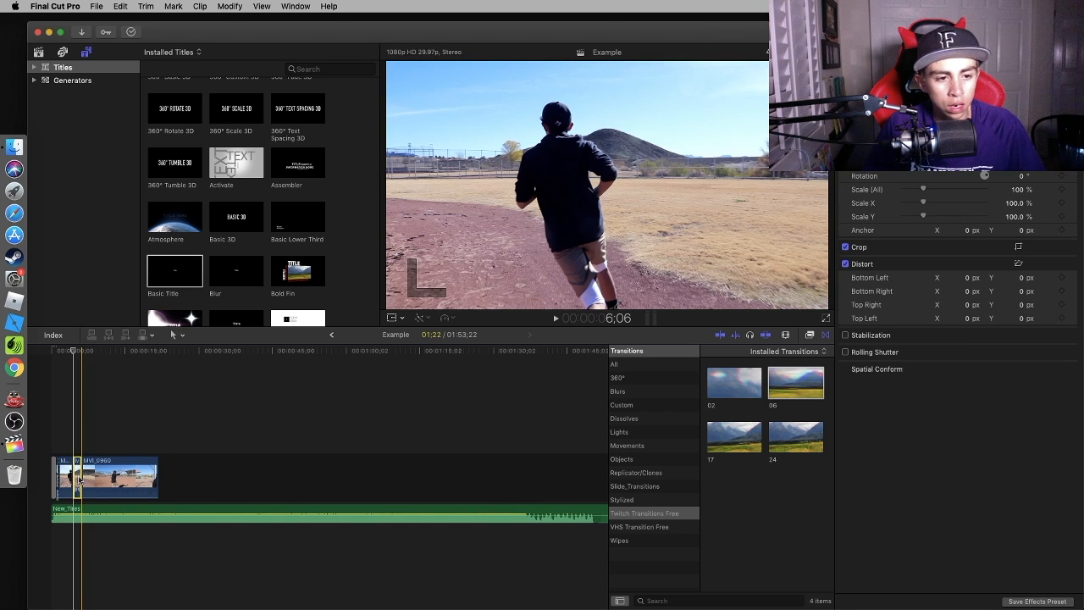
{"action": "key", "text": "Delete"}
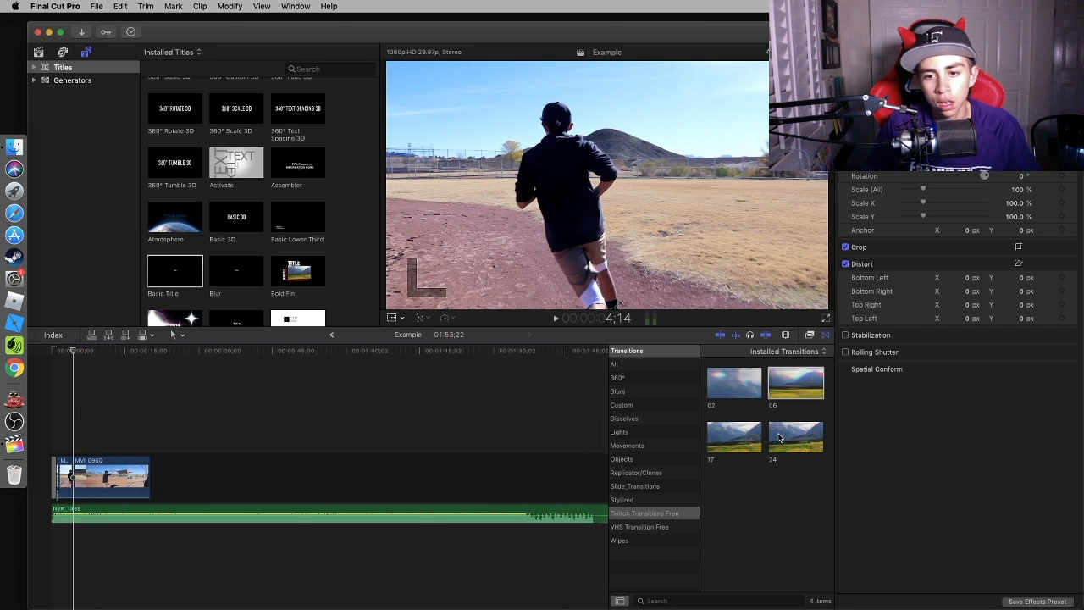
Place transition 17 from Twitch Transitions Free on the cut at 4;14 and play back the result.
{"action": "left_click_drag", "start_coordinate": [748, 441], "coordinate": [57, 462]}
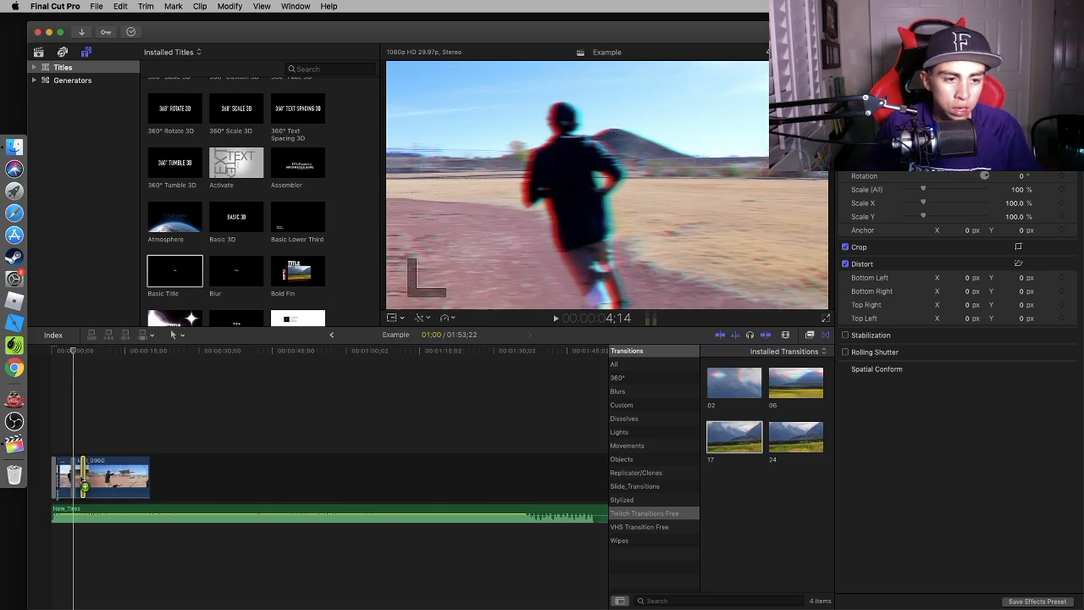
{"action": "key", "text": "space"}
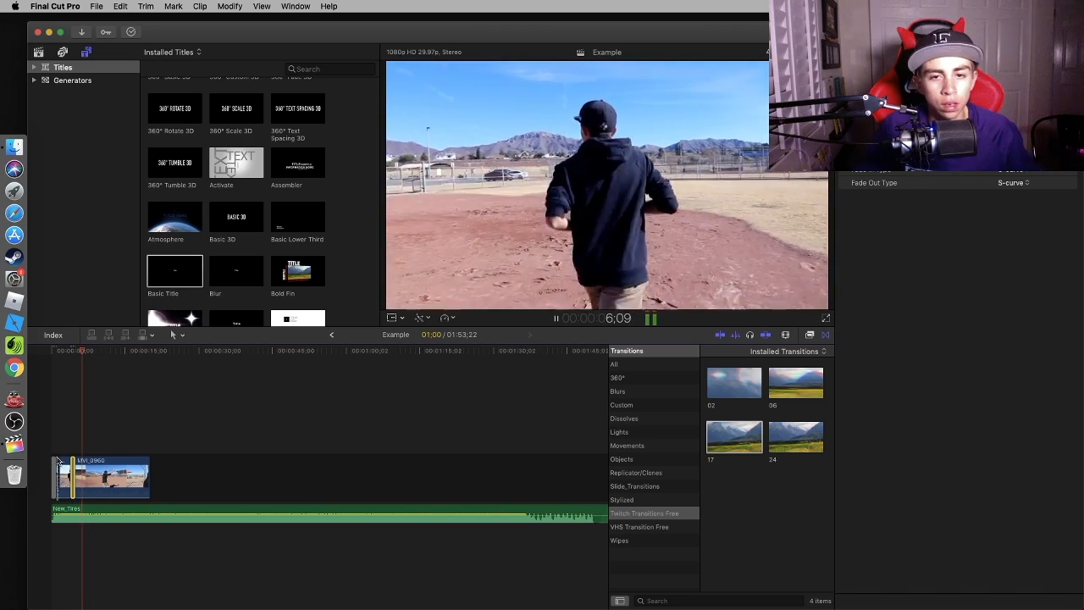
{"action": "key", "text": "space"}
Cut a second short section out of the last MVI_0960 clip, add transition 24 at that cut, and play it back.
{"action": "key", "text": "b"}
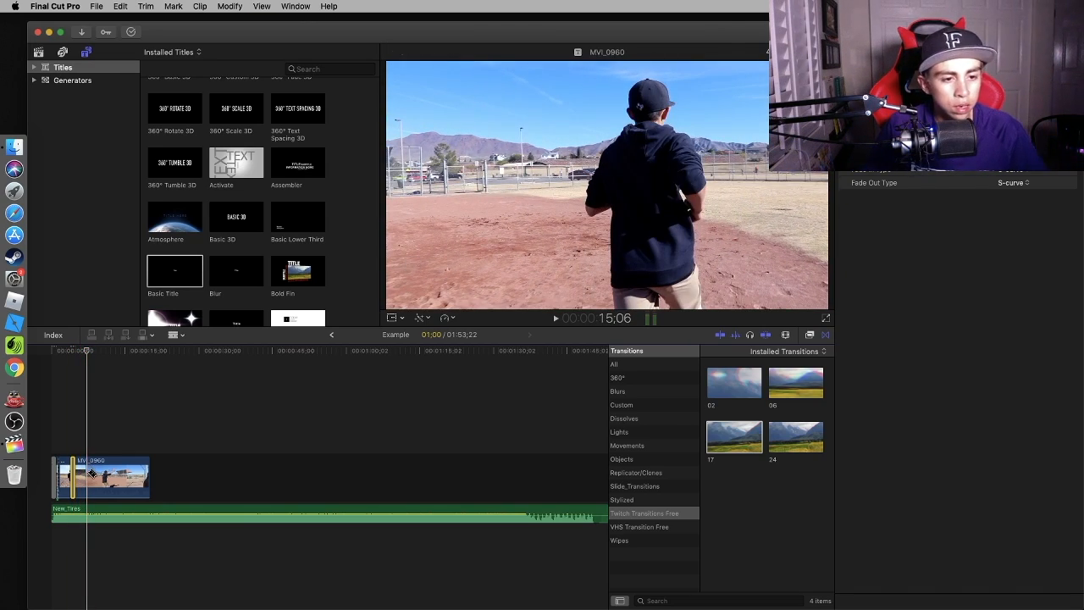
{"action": "left_click", "coordinate": [87, 473]}
{"action": "left_click", "coordinate": [100, 474]}
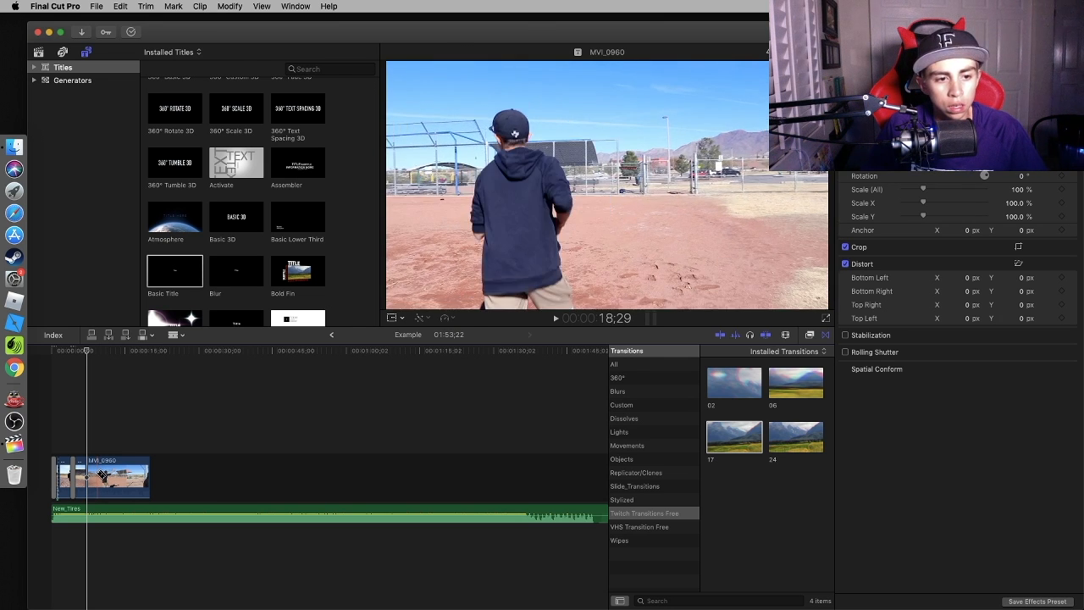
{"action": "left_click", "coordinate": [97, 476]}
{"action": "key", "text": "a"}
{"action": "left_click", "coordinate": [94, 477]}
{"action": "key", "text": "Delete"}
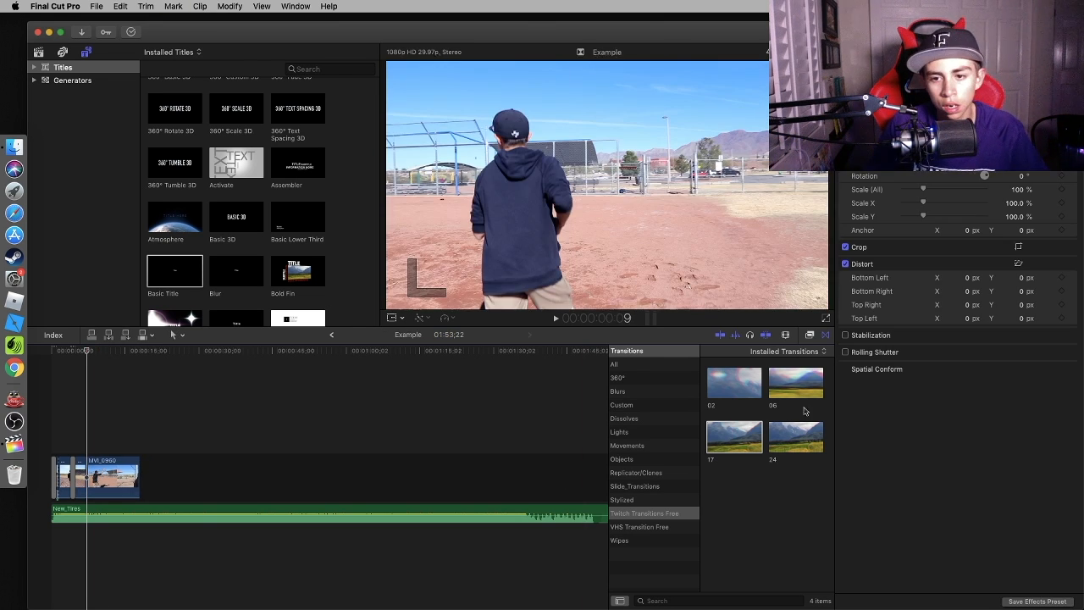
{"action": "left_click_drag", "start_coordinate": [794, 440], "coordinate": [91, 483]}
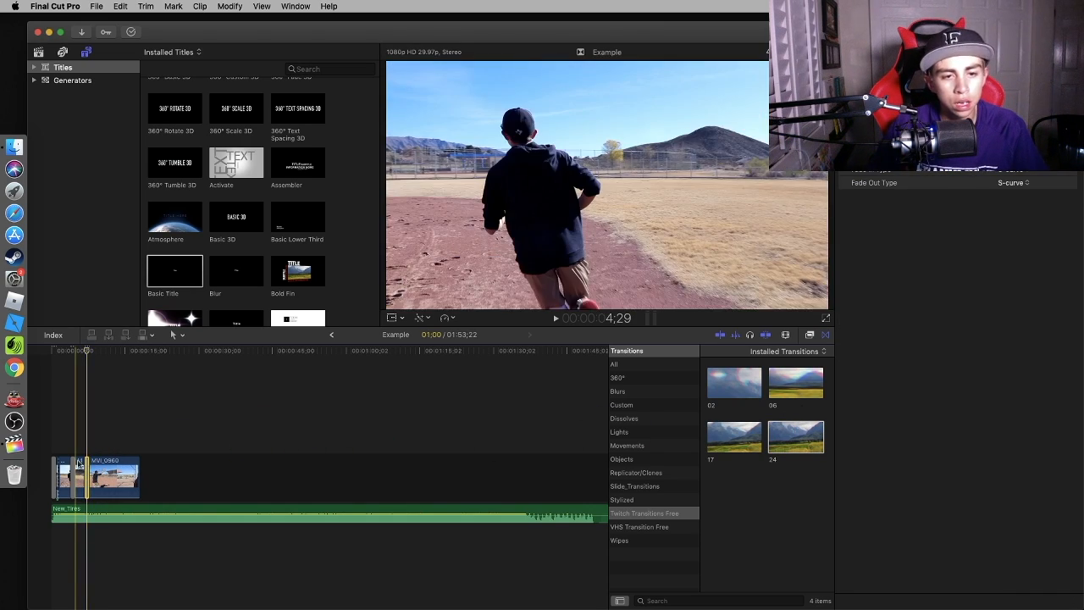
{"action": "key", "text": "space"}
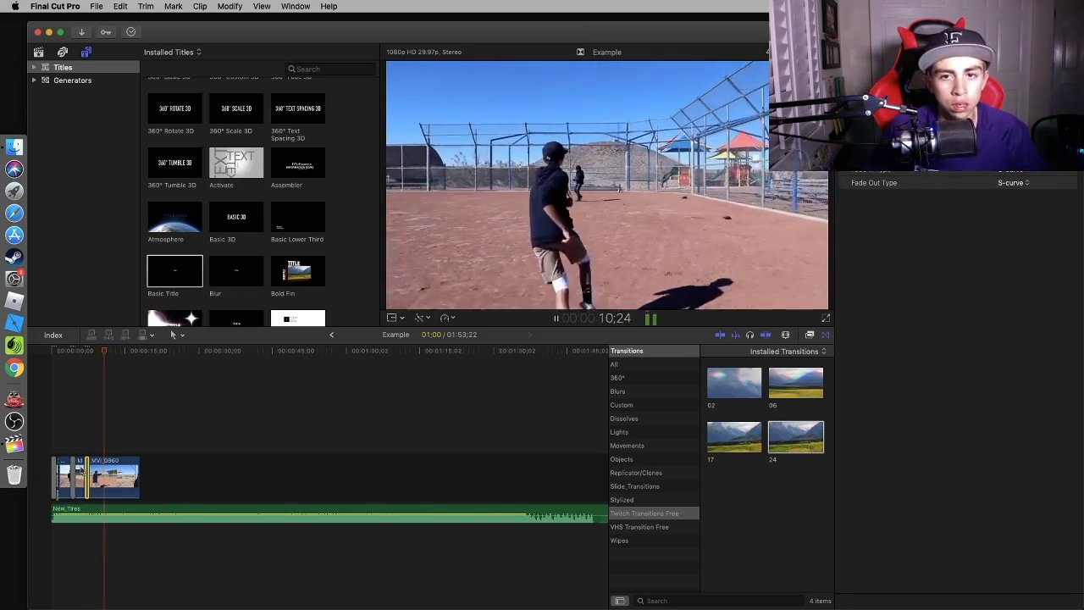
Delete a short section from the final MVI_0960 clip, place transition 17 at the new cut, and preview it.
{"action": "left_click", "coordinate": [121, 479]}
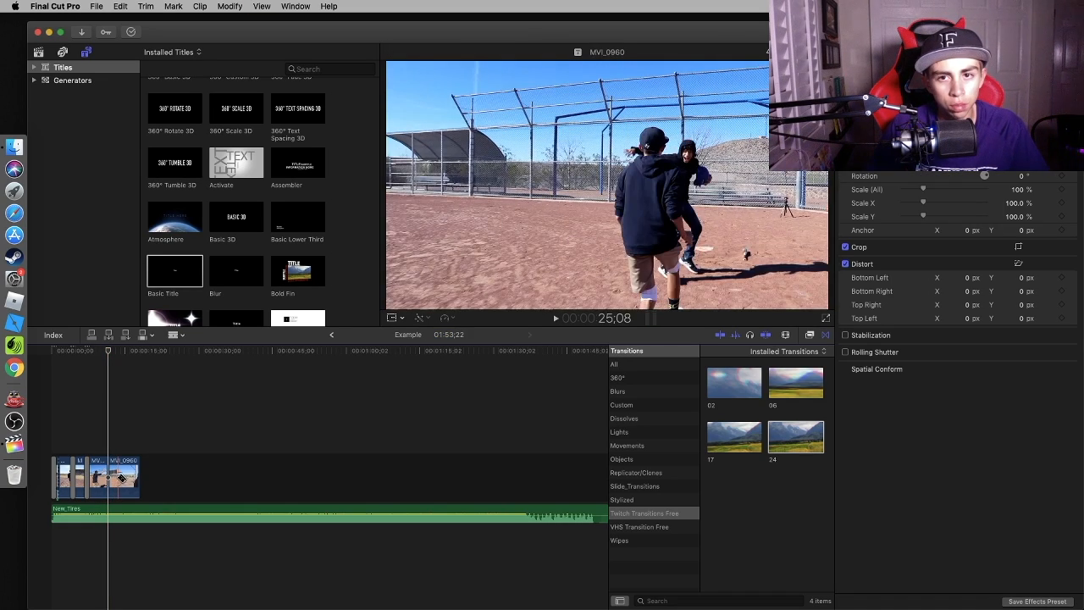
{"action": "left_click", "coordinate": [119, 478]}
{"action": "key", "text": "Delete"}
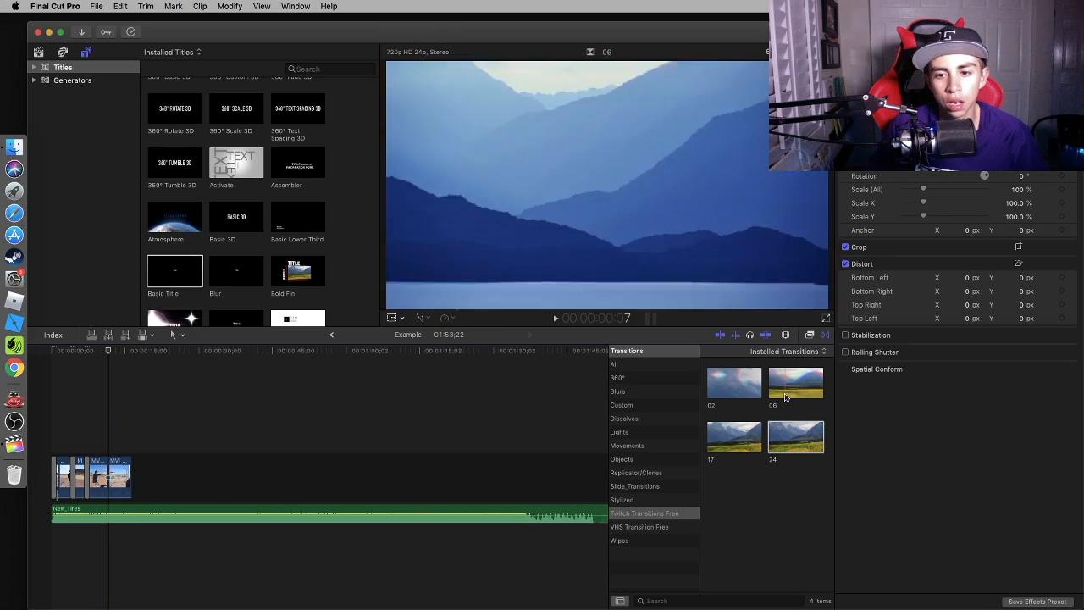
{"action": "left_click_drag", "start_coordinate": [734, 437], "coordinate": [100, 466]}
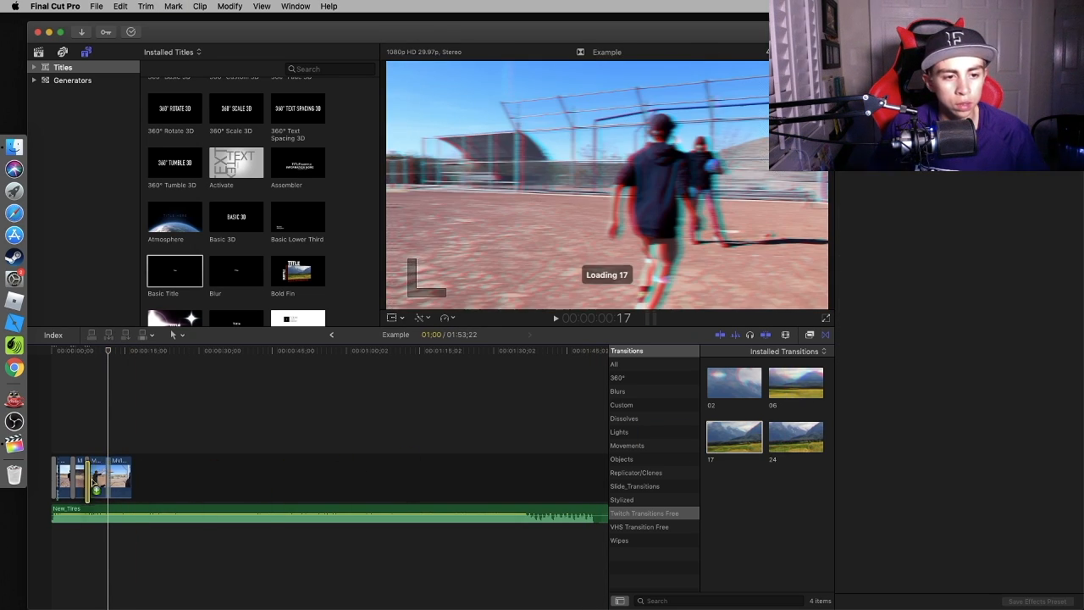
{"action": "key", "text": "/"}
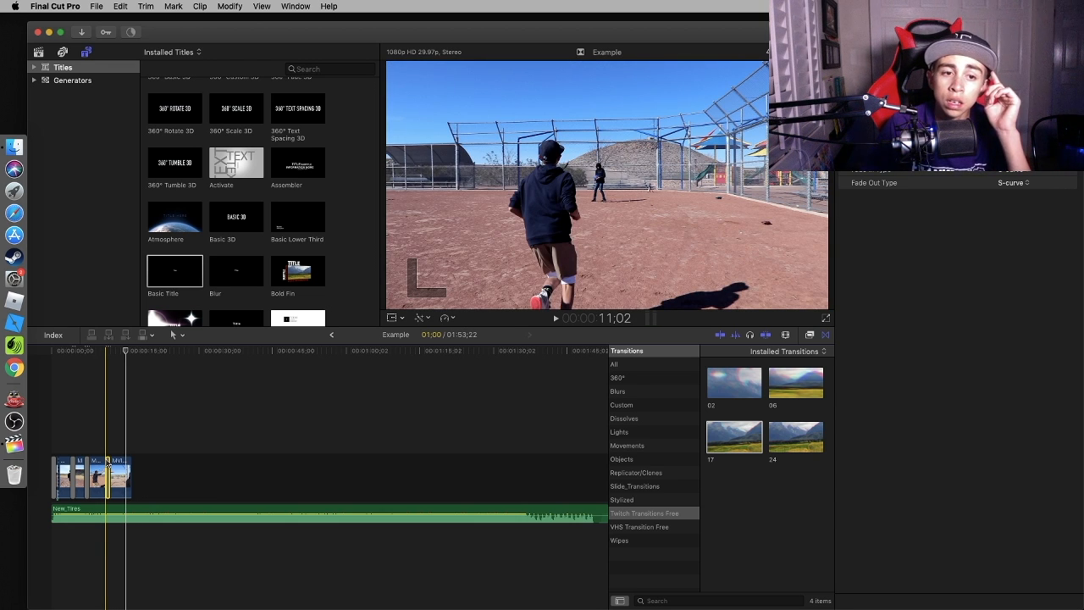
Return to the 8-22-19 event and look through its remaining video clips.
{"action": "scroll", "coordinate": [160, 222], "scroll_direction": "up", "scroll_amount": 3}
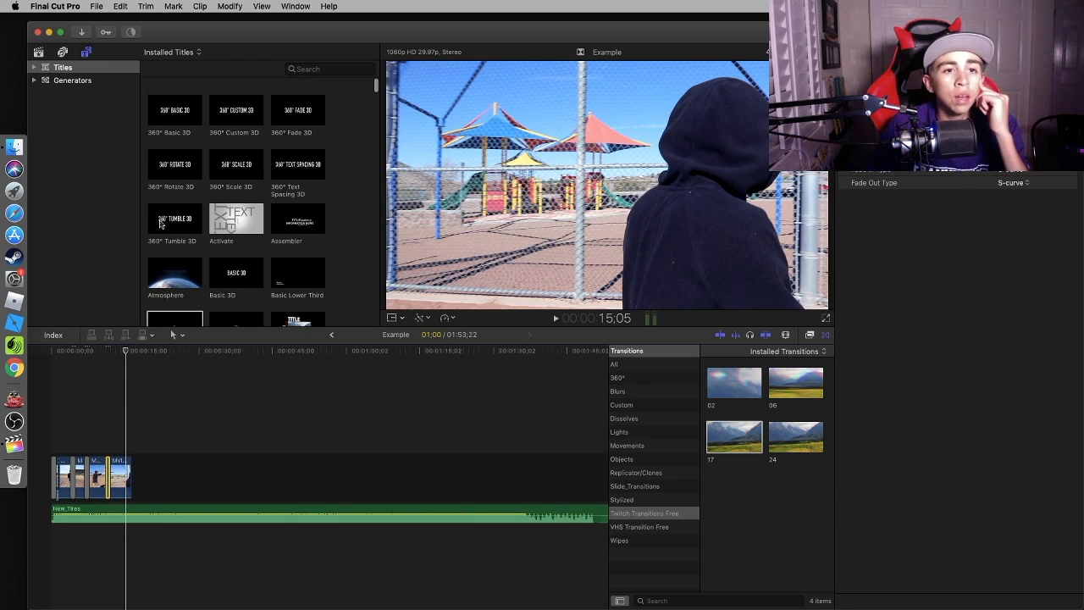
{"action": "left_click", "coordinate": [38, 53]}
{"action": "left_click", "coordinate": [220, 152]}
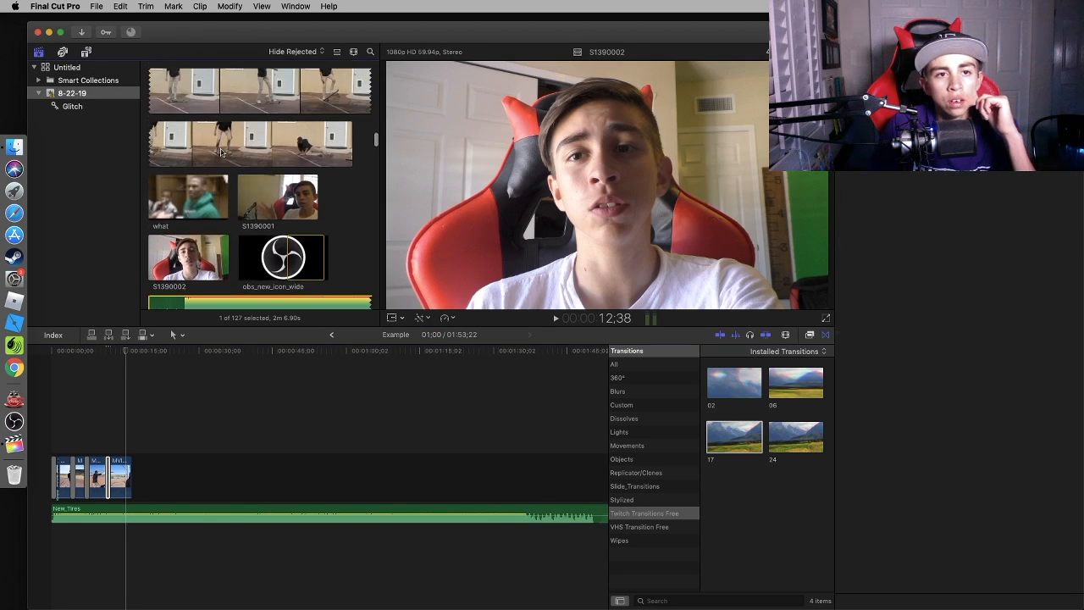
{"action": "scroll", "coordinate": [220, 153], "scroll_direction": "down", "scroll_amount": 10}
{"action": "scroll", "coordinate": [220, 153], "scroll_direction": "up", "scroll_amount": 5}
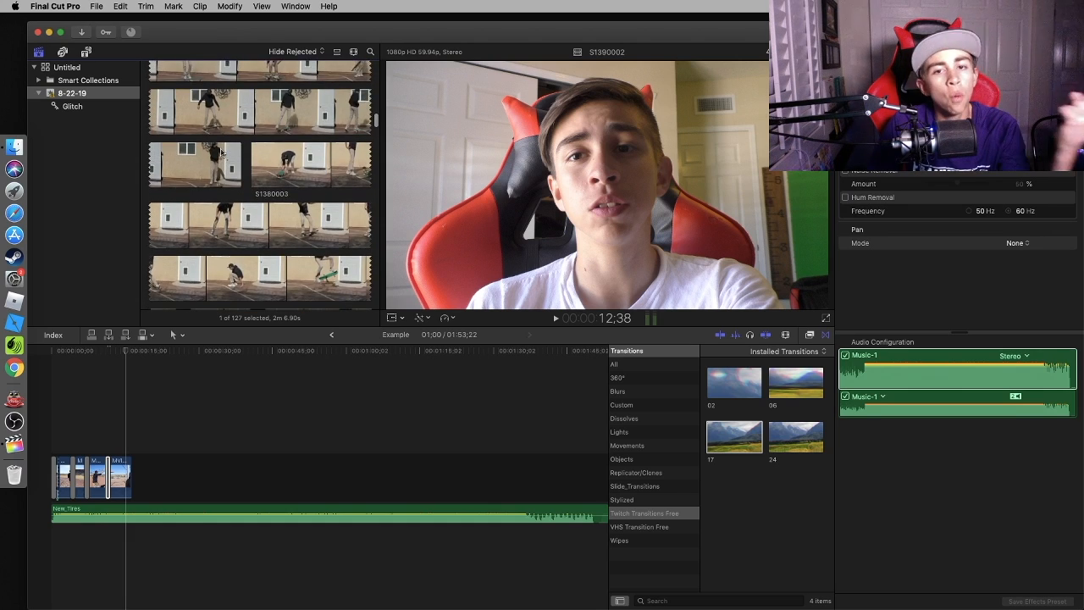
{"action": "scroll", "coordinate": [220, 152], "scroll_direction": "up", "scroll_amount": 10}
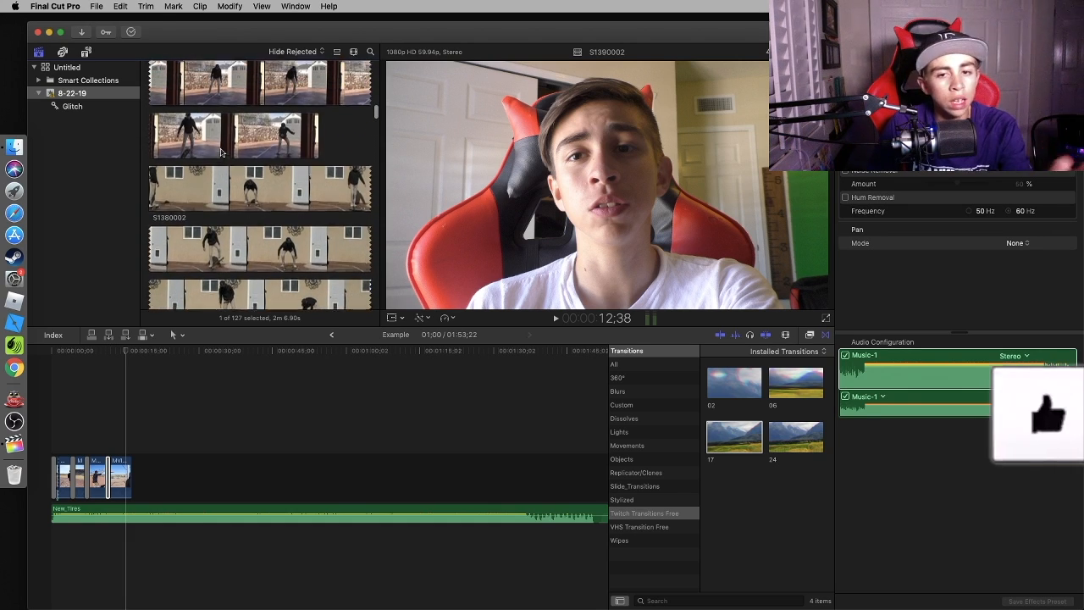
{"action": "scroll", "coordinate": [220, 152], "scroll_direction": "up", "scroll_amount": 5}
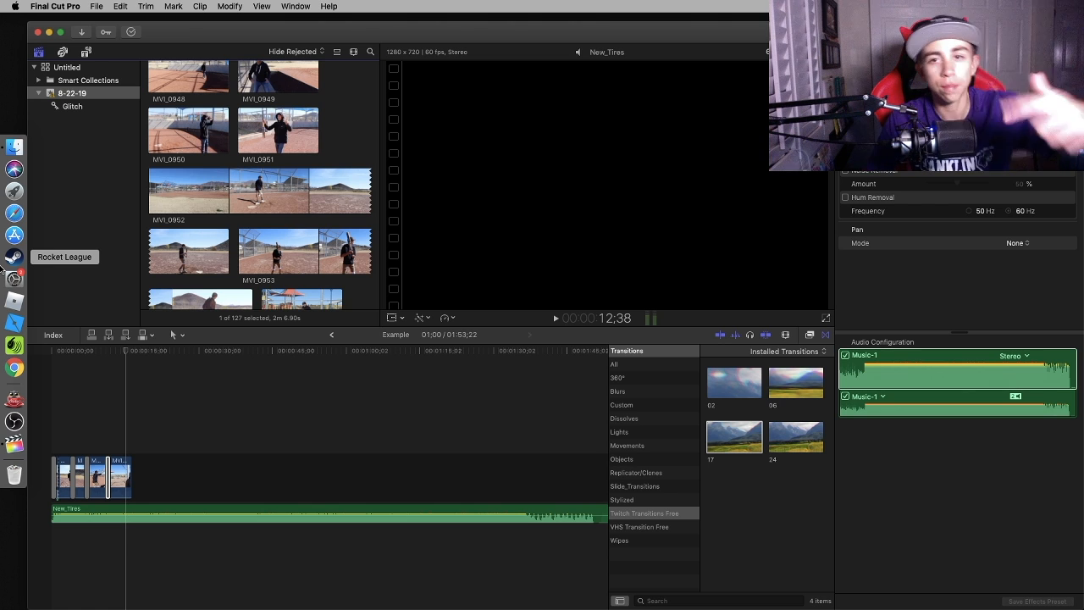
{"action": "key", "text": "super+Tab"}
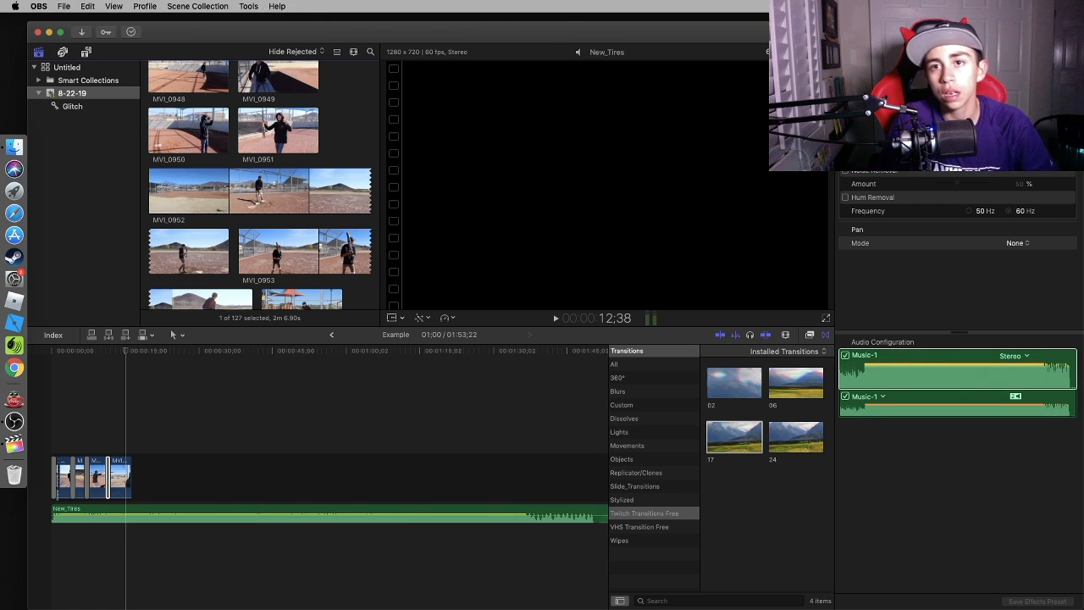
{"action": "key", "text": "super+Tab"}
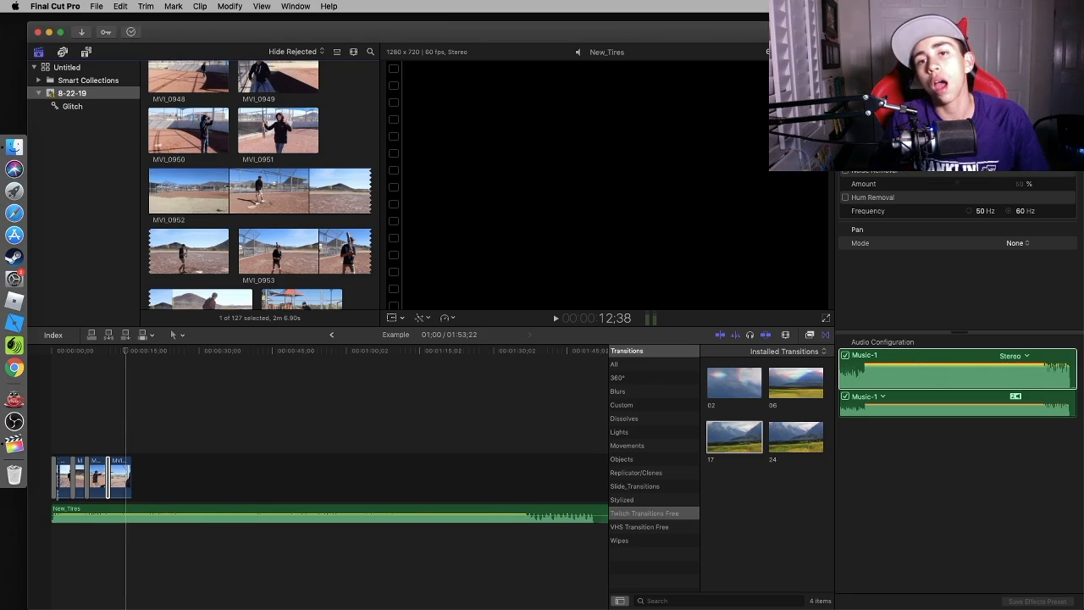
{"action": "key", "text": "super+Tab"}
{"action": "key", "text": "super+Tab"}
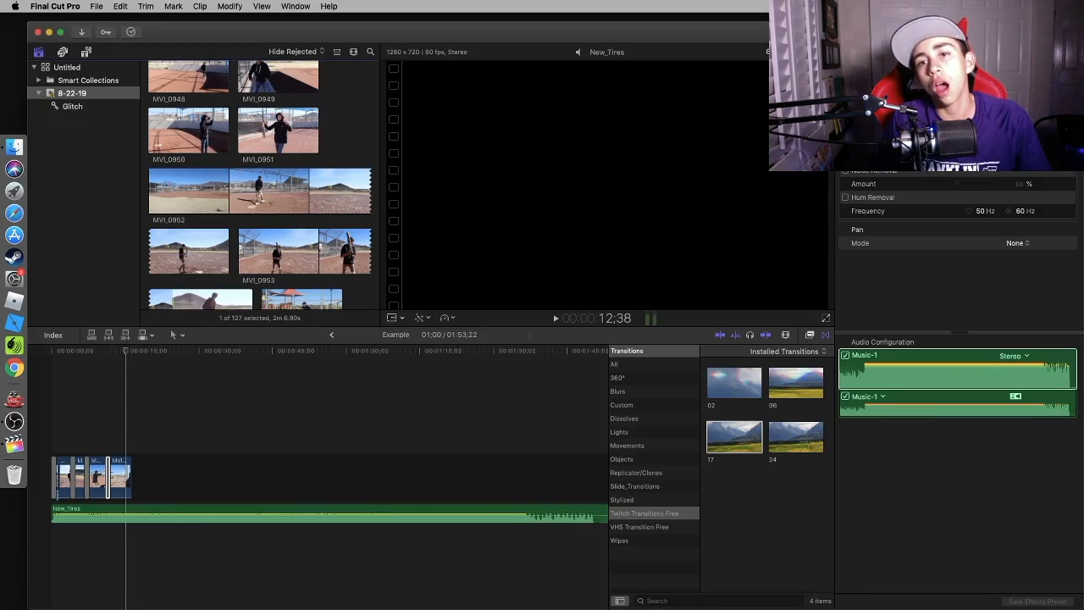
{"action": "key", "text": "super+Tab"}
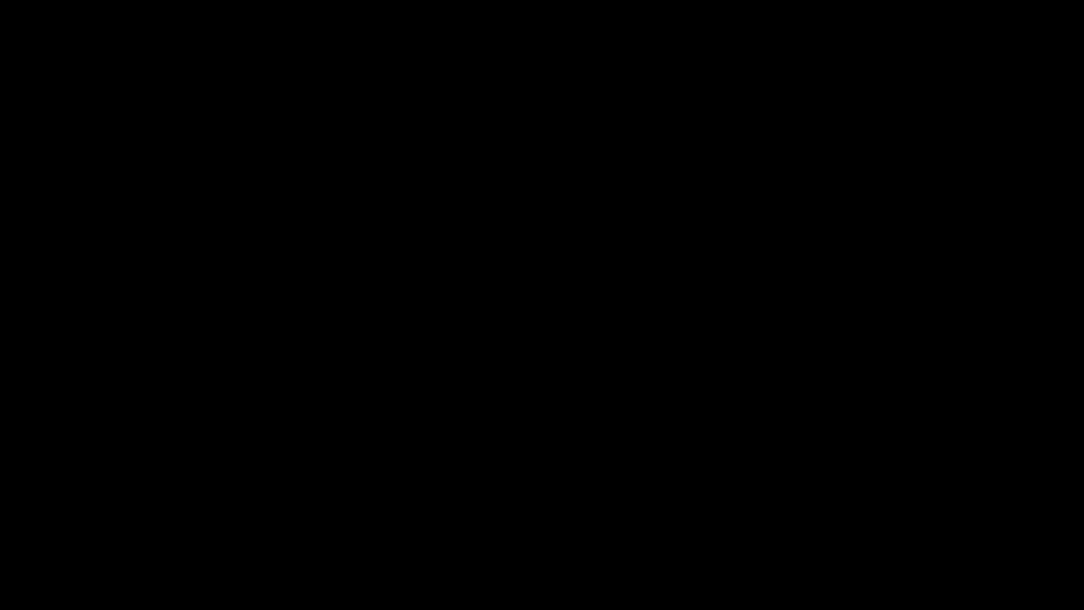